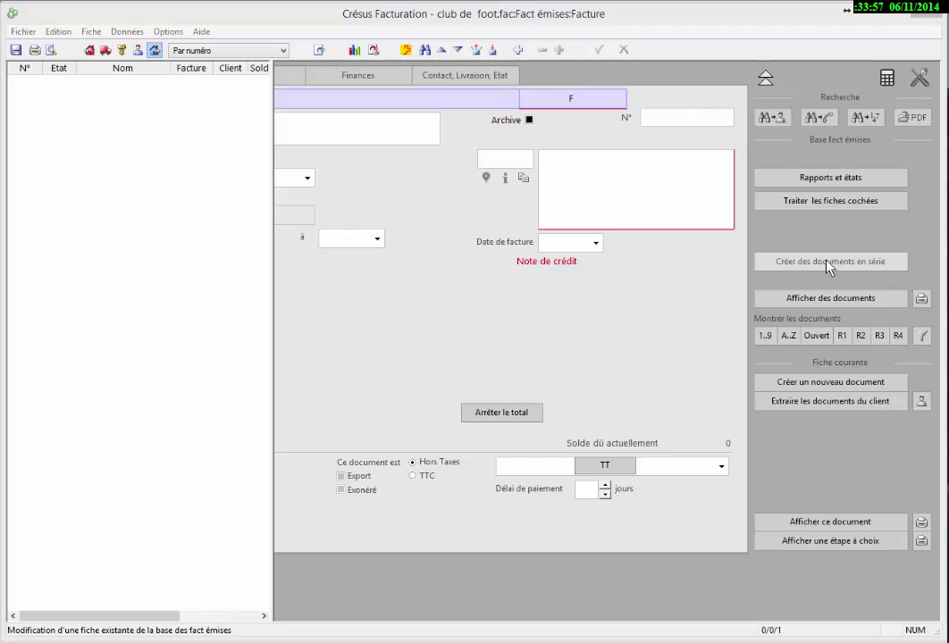
- Start the serial creation of identical "Facture" documents with common articles only, for the clients of the "Par code personnel" access
left_click(827, 263)
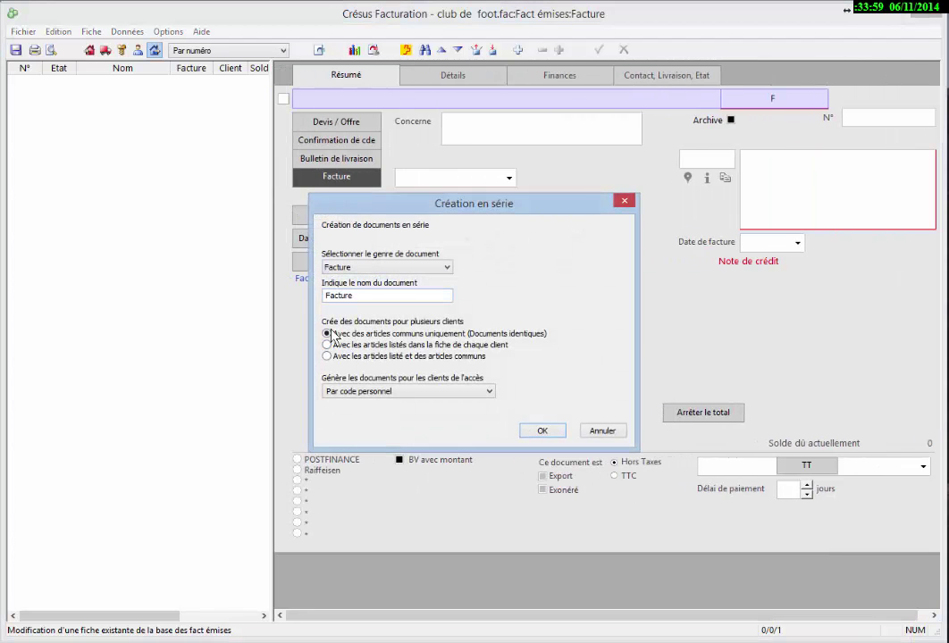
left_click(545, 433)
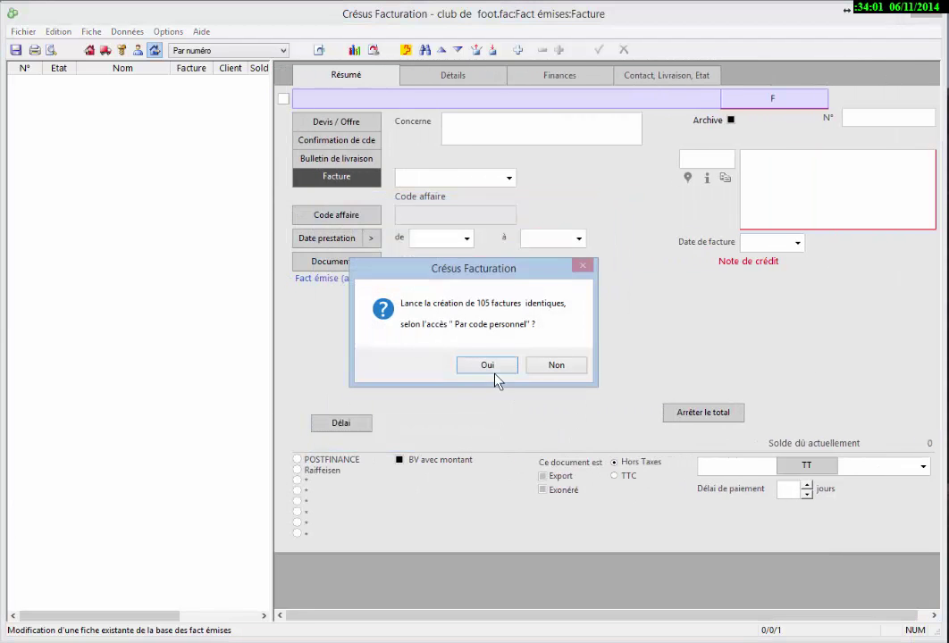
left_click(484, 366)
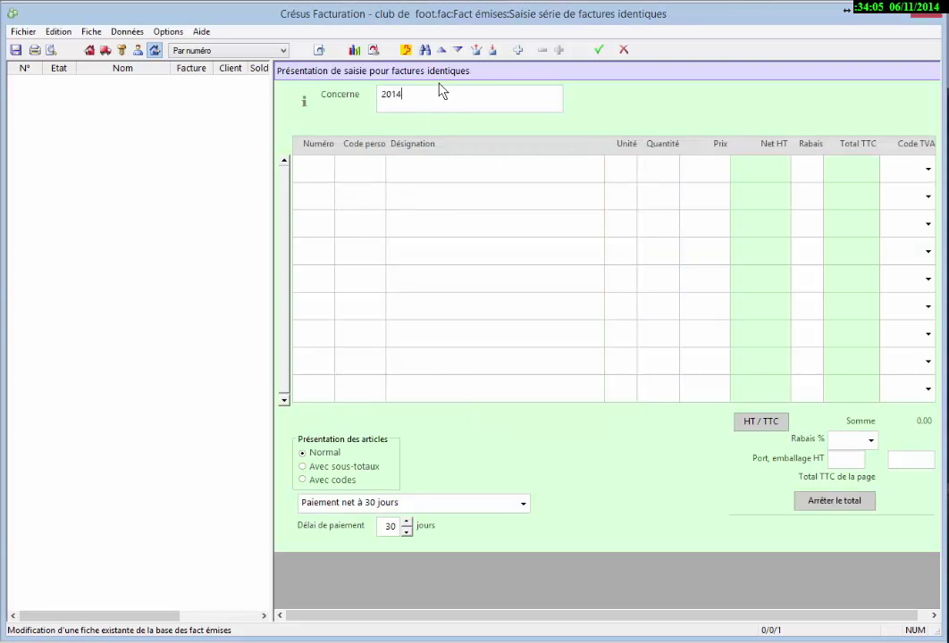
- Fill in the invoice series with subject 2014 and the article "Cotisation membre", and generate the invoices for all proposed clients
type("2014")
left_click(490, 162)
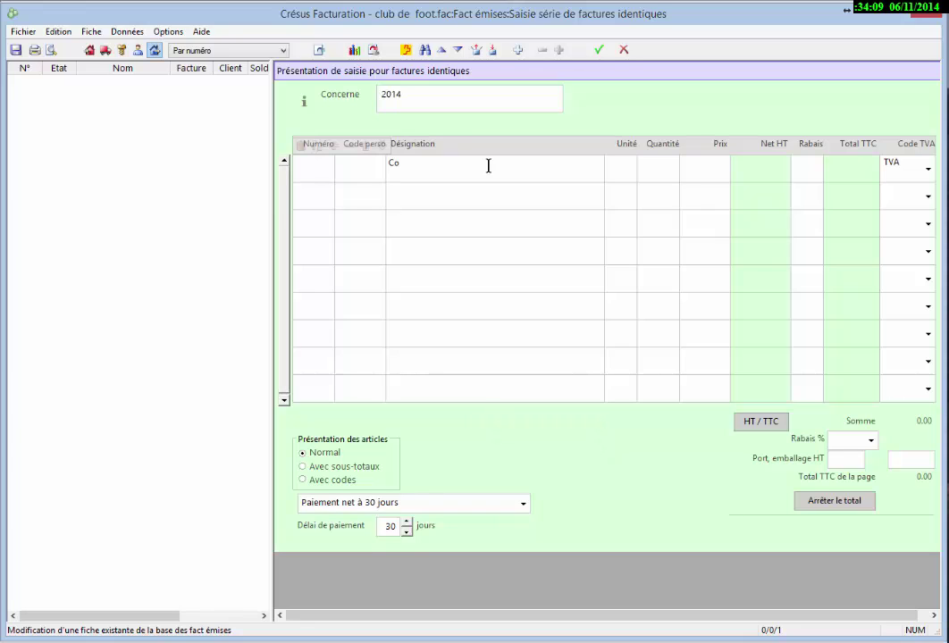
type("Coti")
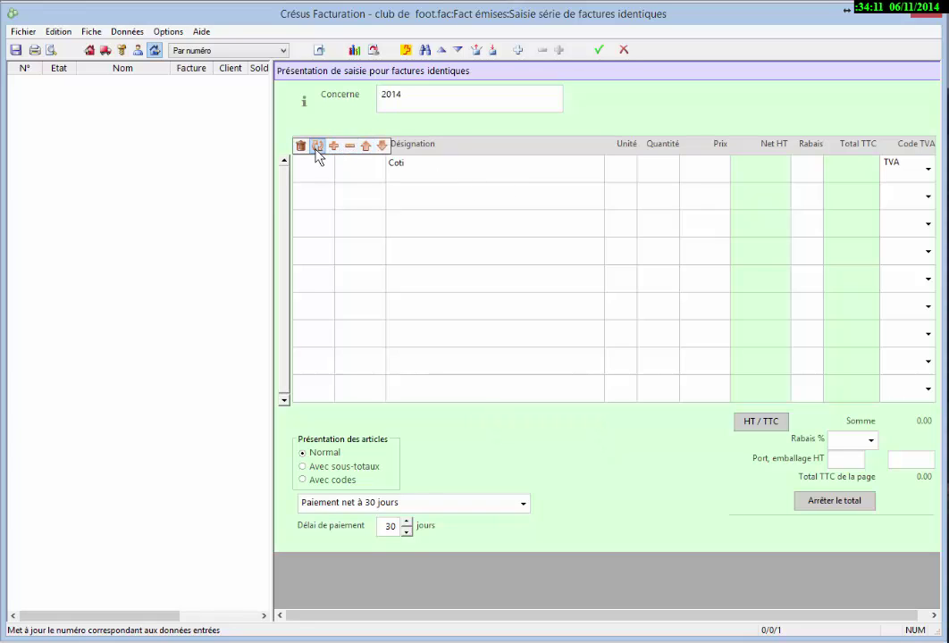
key("Return")
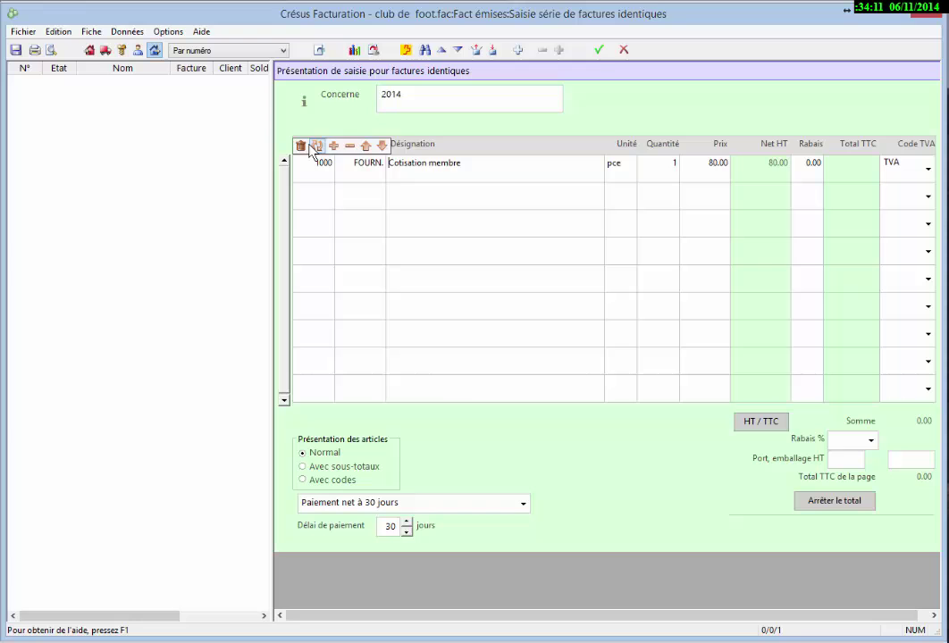
left_click(600, 50)
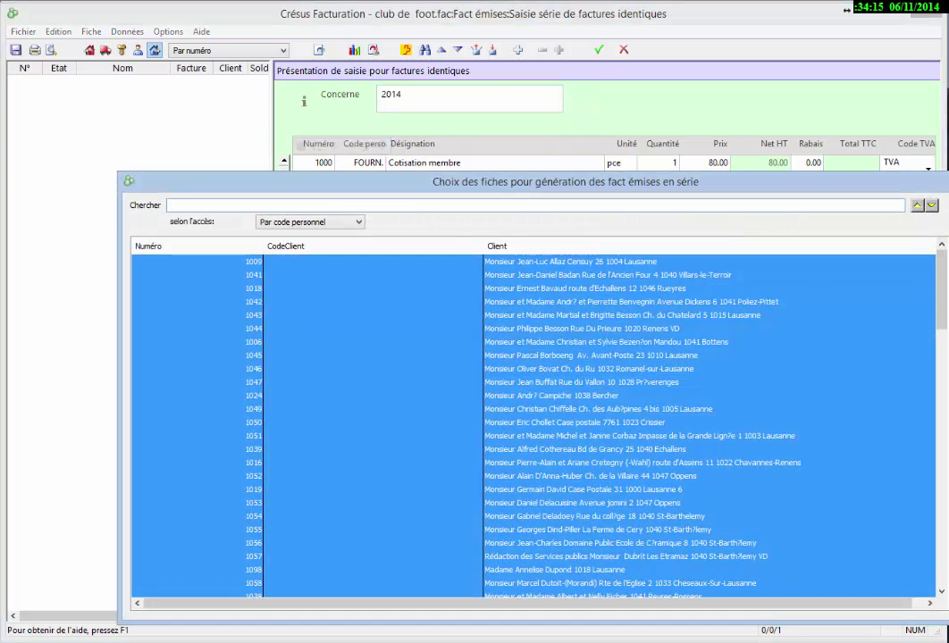
key("Return")
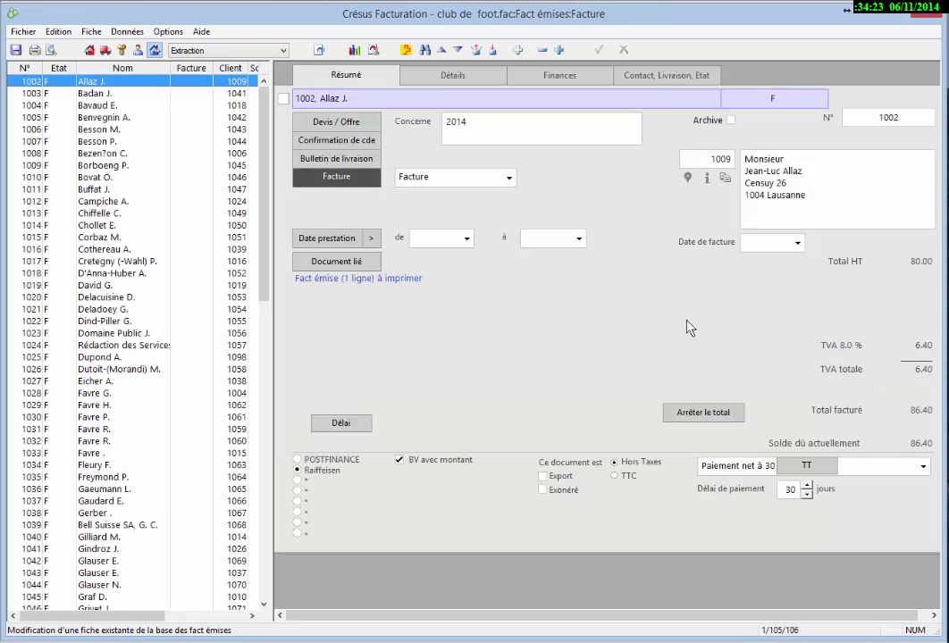
- Display the print preview of the first generated invoice with its payment slip, and close it
mouse_move(917, 440)
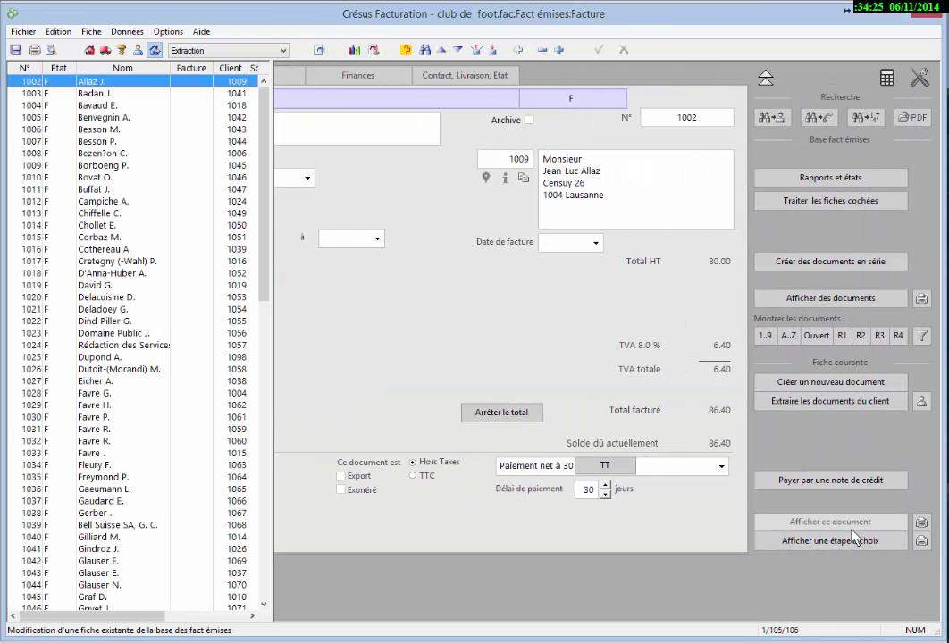
left_click(847, 522)
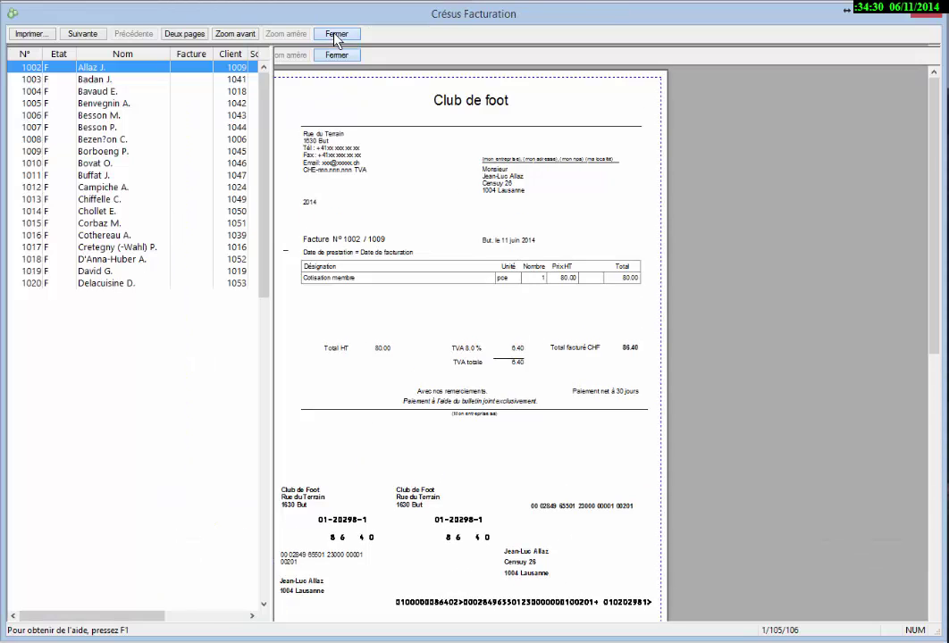
left_click(336, 34)
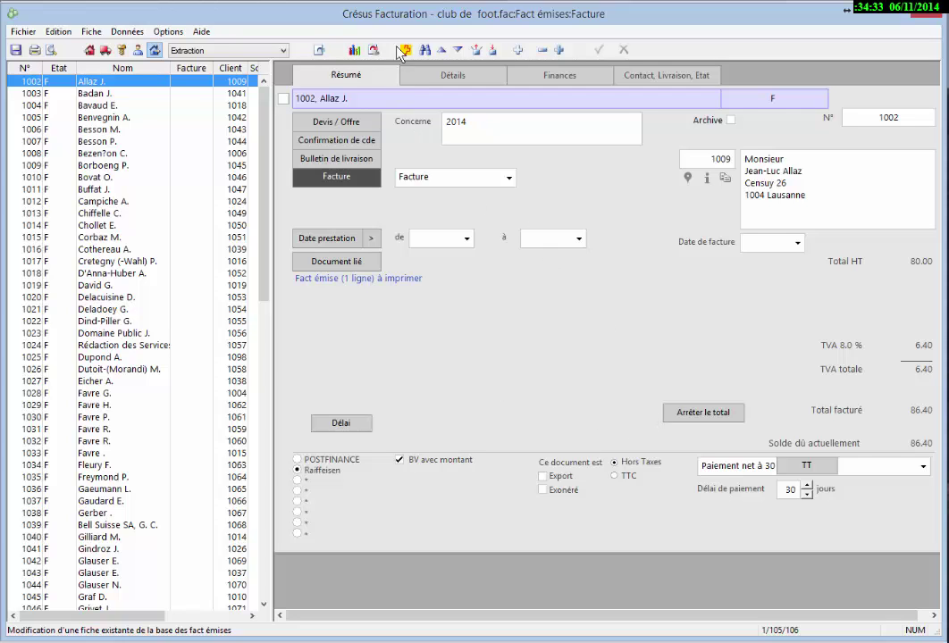
- Import the BVR payments from the TEST.v11 file and post all listed payments to their invoices
left_click(402, 51)
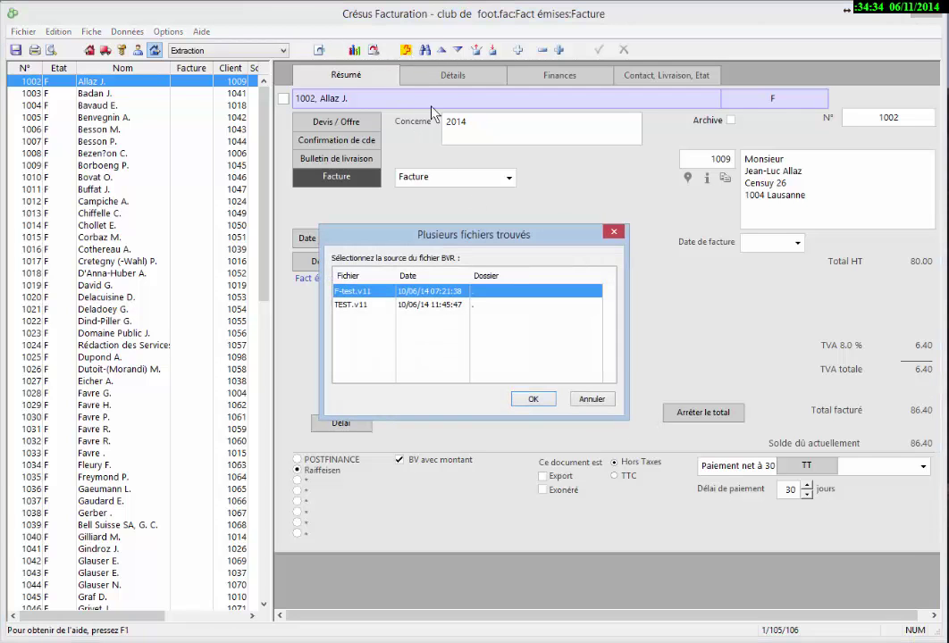
left_click(397, 306)
left_click(533, 398)
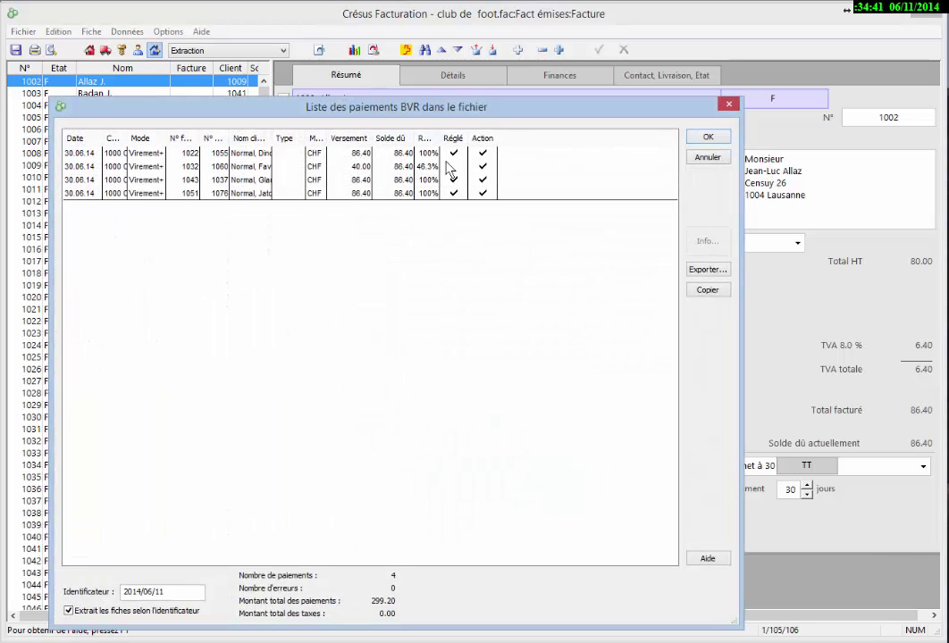
left_click(706, 140)
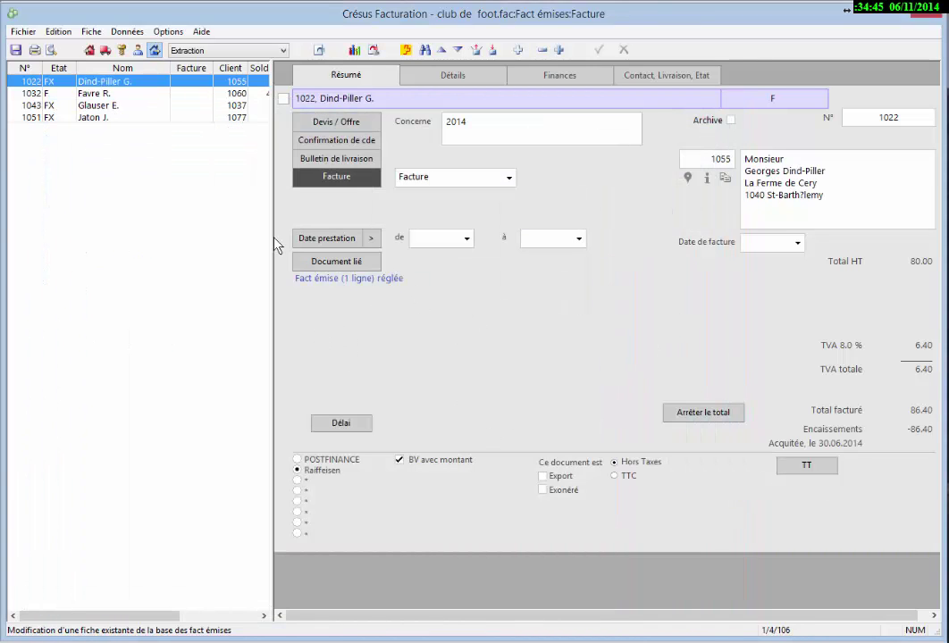
- From the creditors database, read the Swisscom SA payment slip into the received invoices and prepare its payment for DTA/OPAE on 13.06.2014, saving the changes
left_click(103, 53)
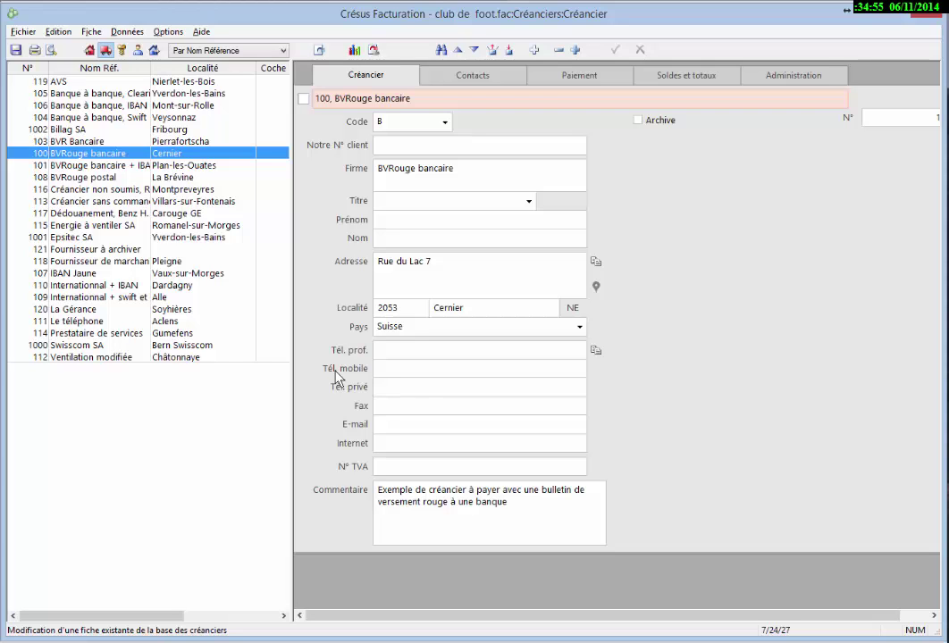
key("F6")
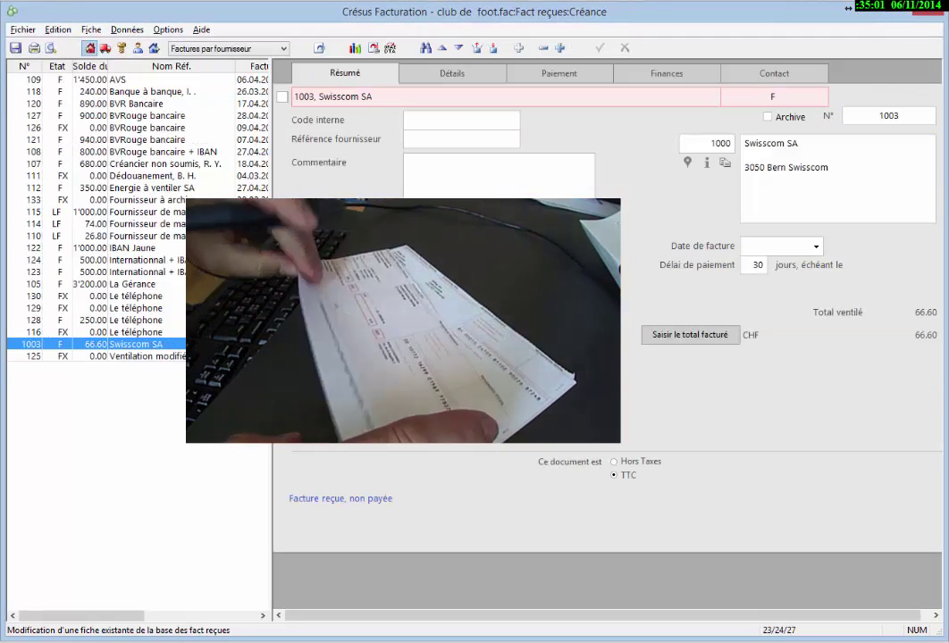
left_click(576, 76)
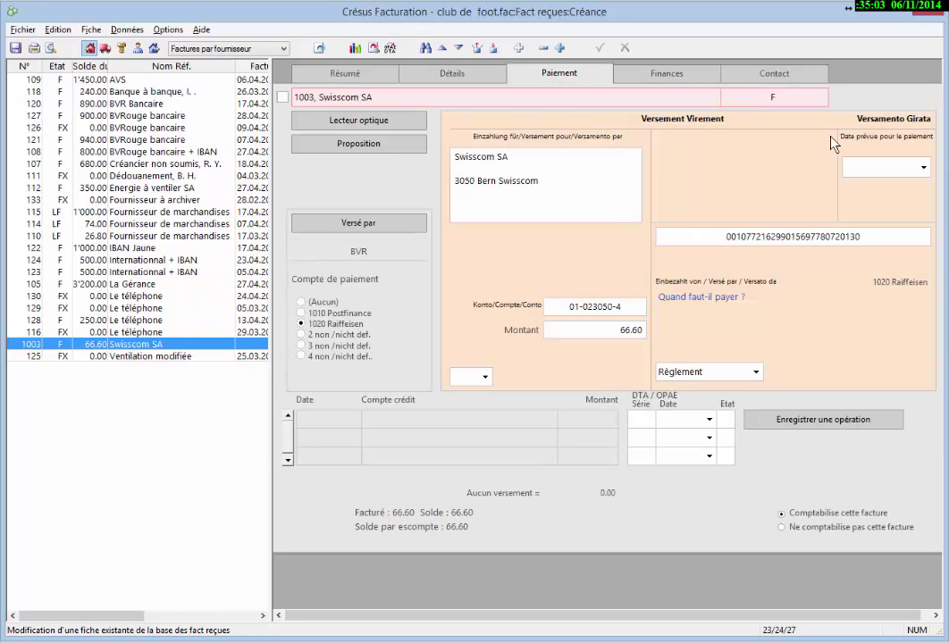
left_click(923, 167)
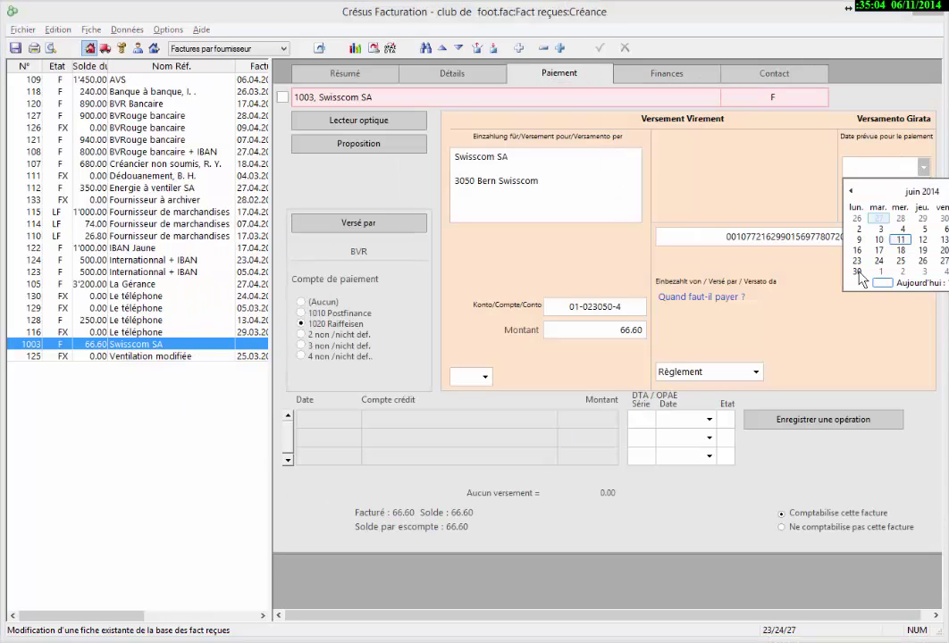
left_click(925, 248)
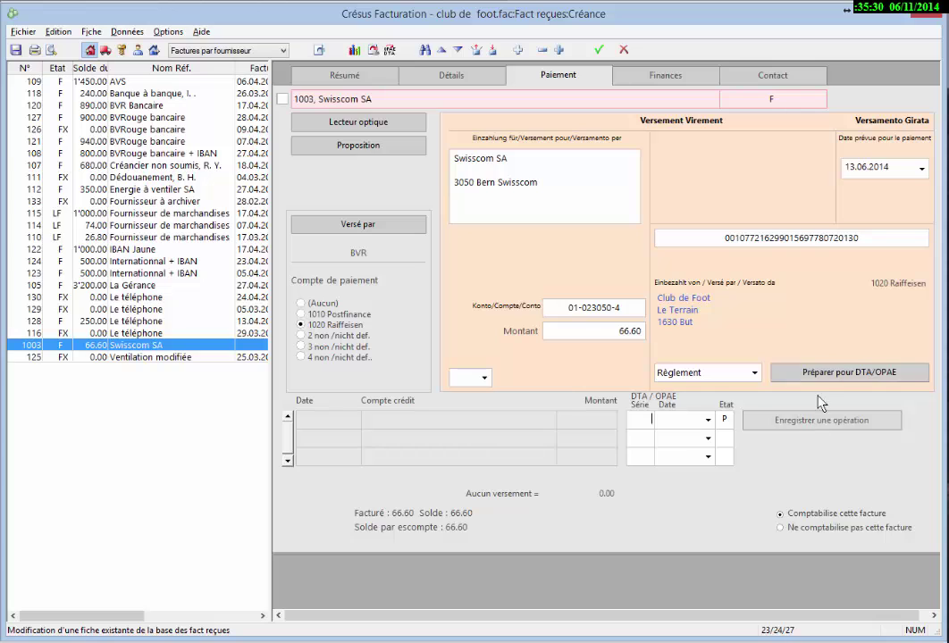
left_click(808, 372)
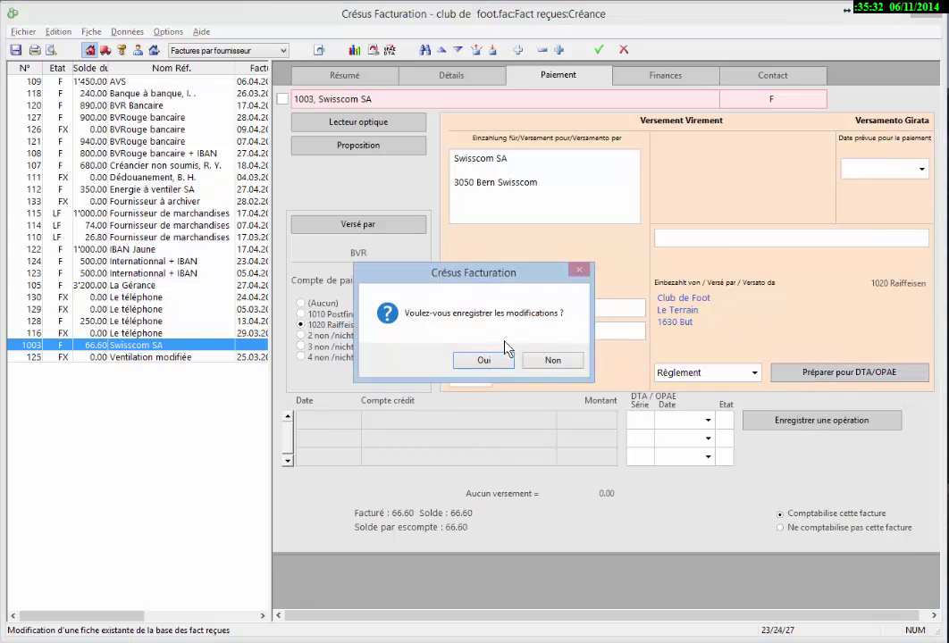
left_click(487, 361)
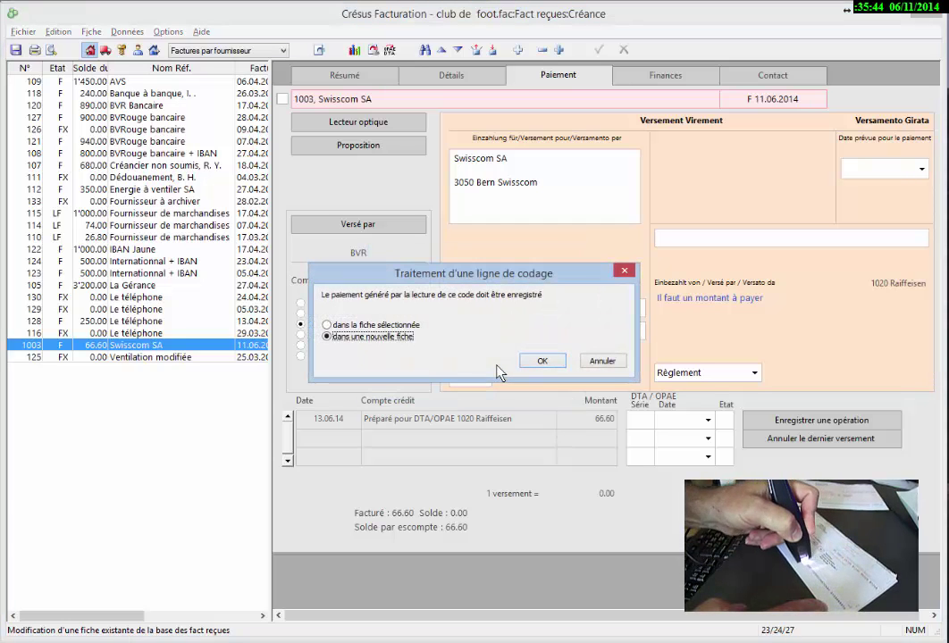
- Record the scanned Billag SA payment slip in a new record and prepare its payment for DTA/OPAE on 13.06.2014, saving the changes
key("Return")
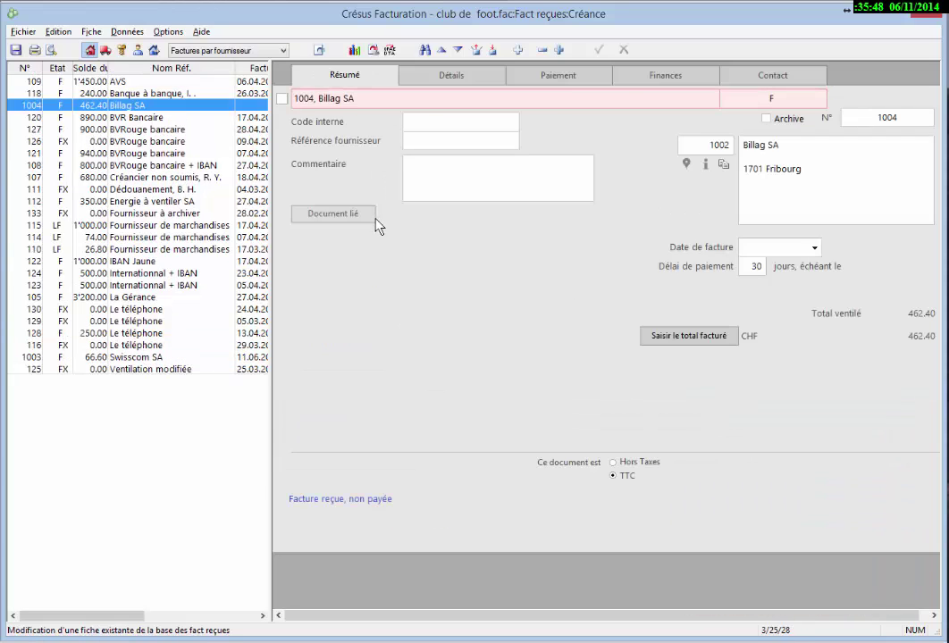
left_click(571, 77)
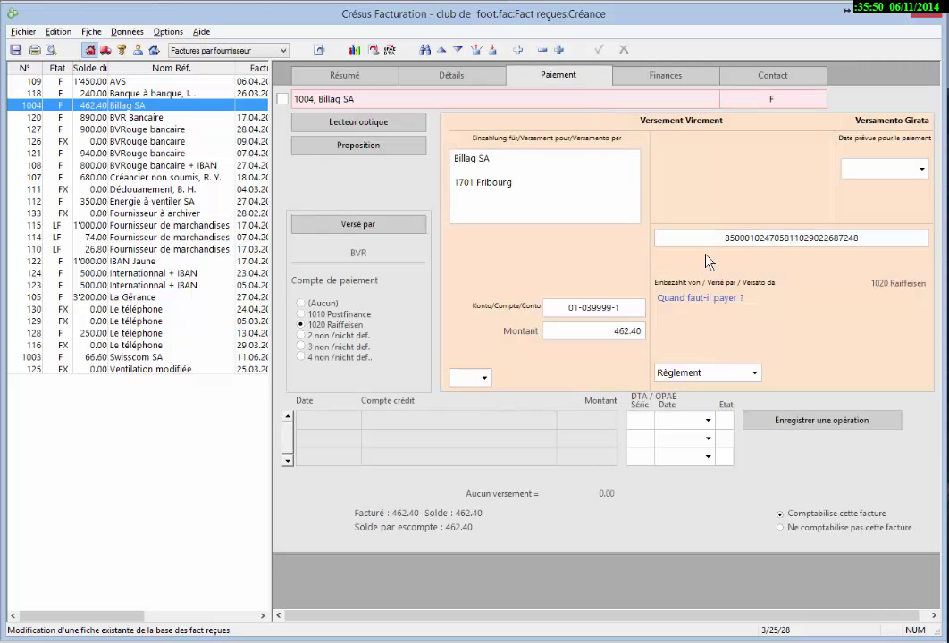
left_click(922, 169)
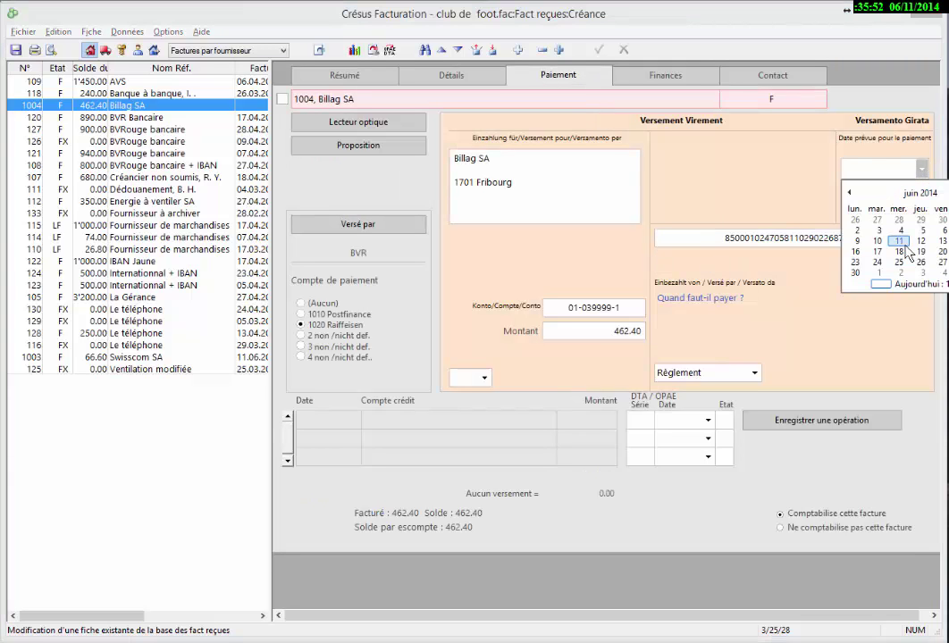
left_click(942, 241)
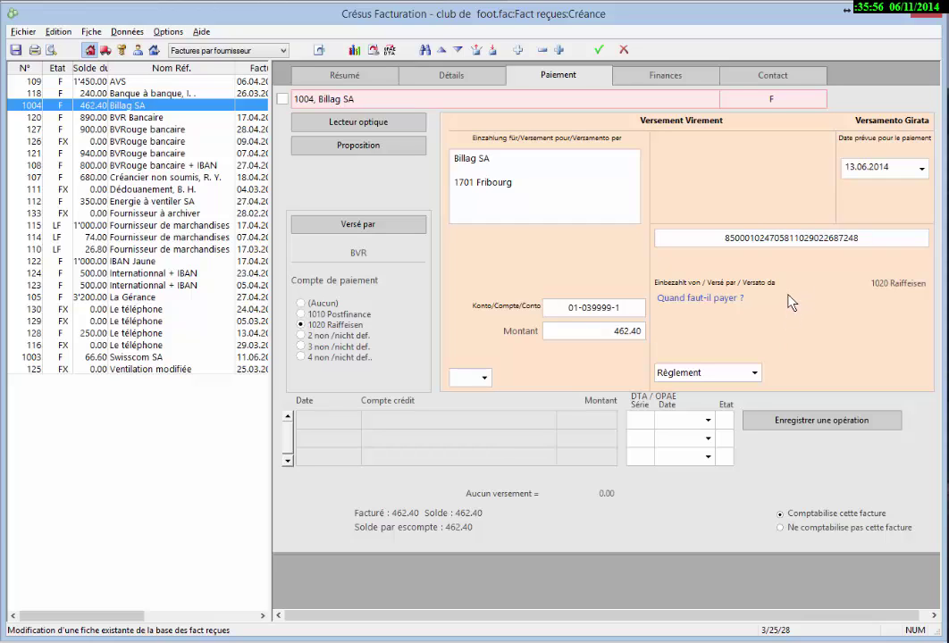
key("Tab")
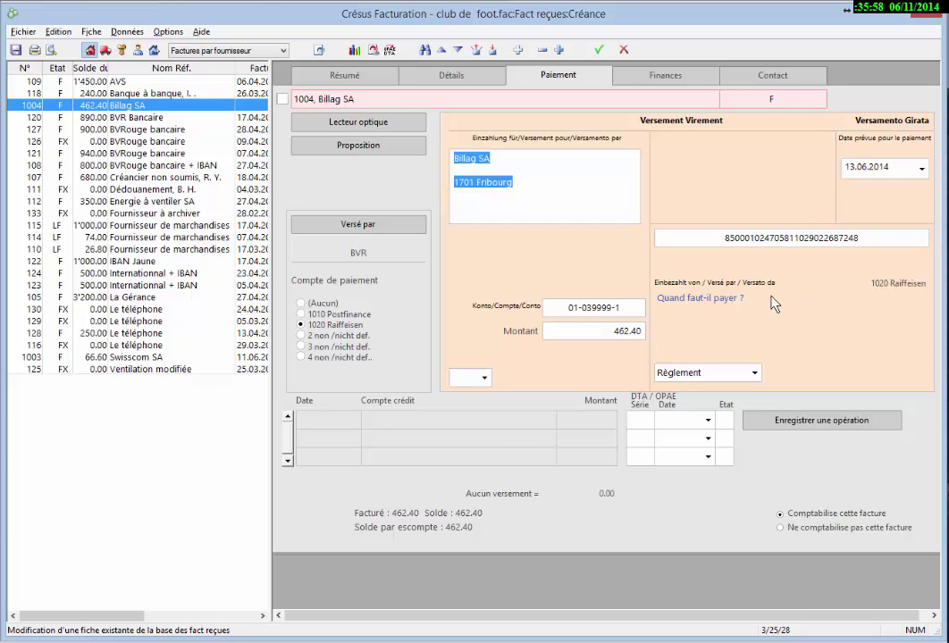
key("Tab")
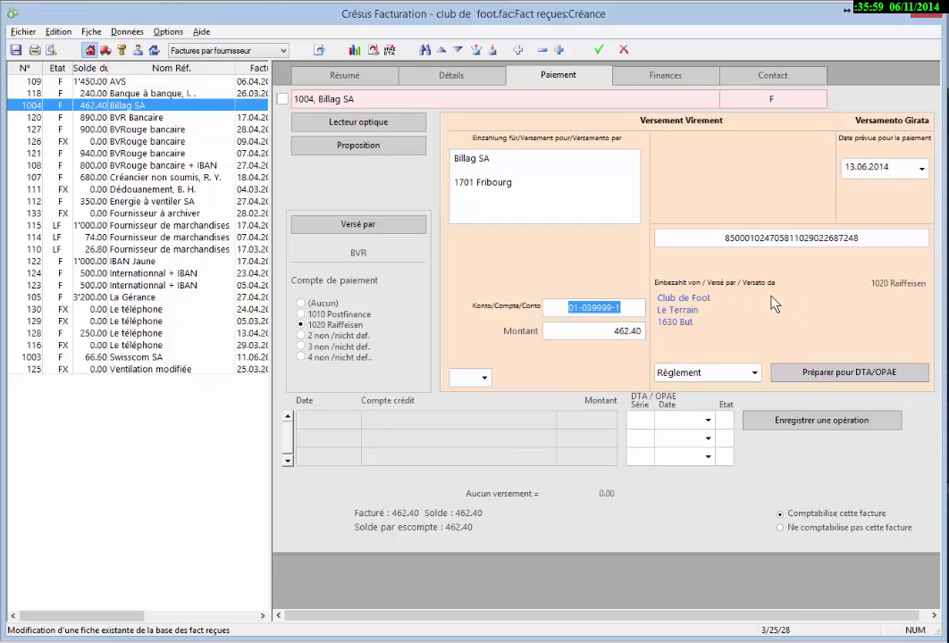
left_click(813, 373)
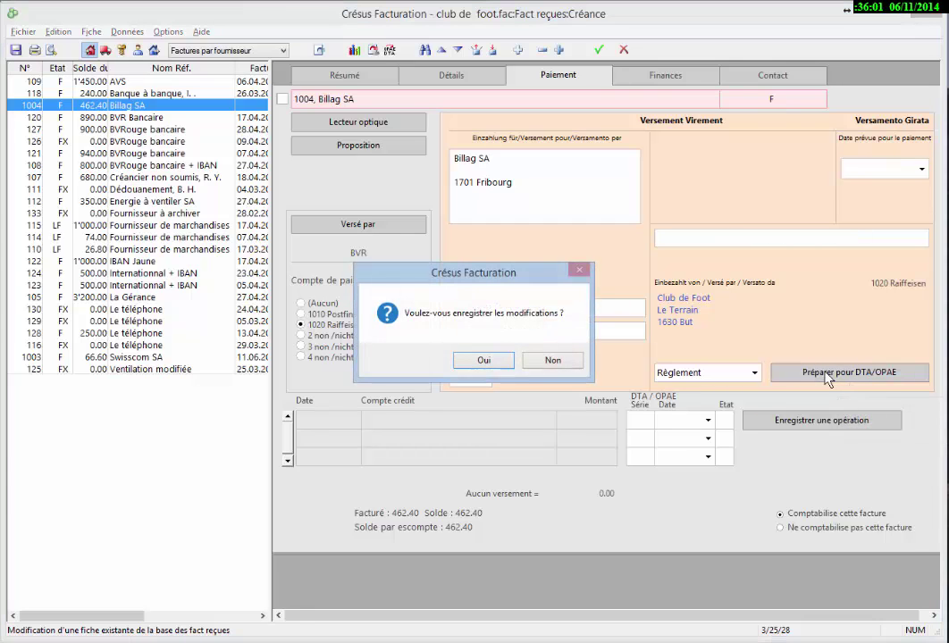
left_click(482, 361)
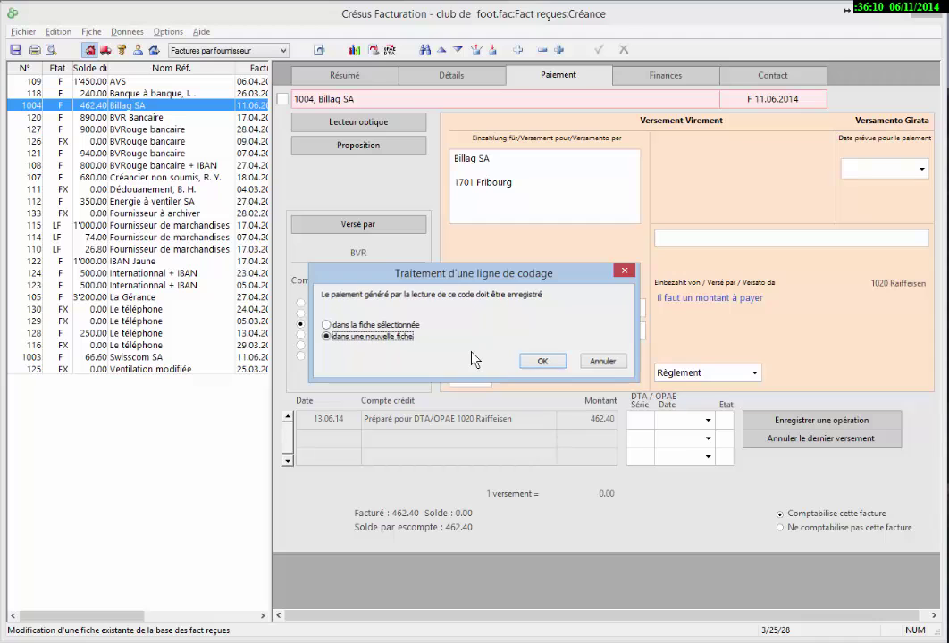
- Record the scanned Epsitec SA payment slip in a new record and prepare its payment for DTA/OPAE on 16.06.2014, saving the changes
key("Return")
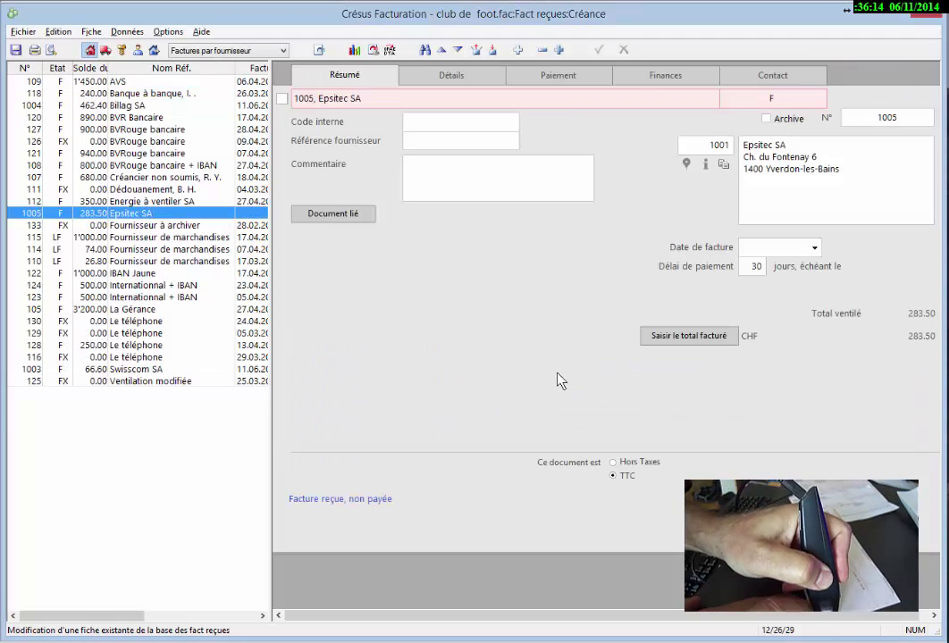
left_click(558, 76)
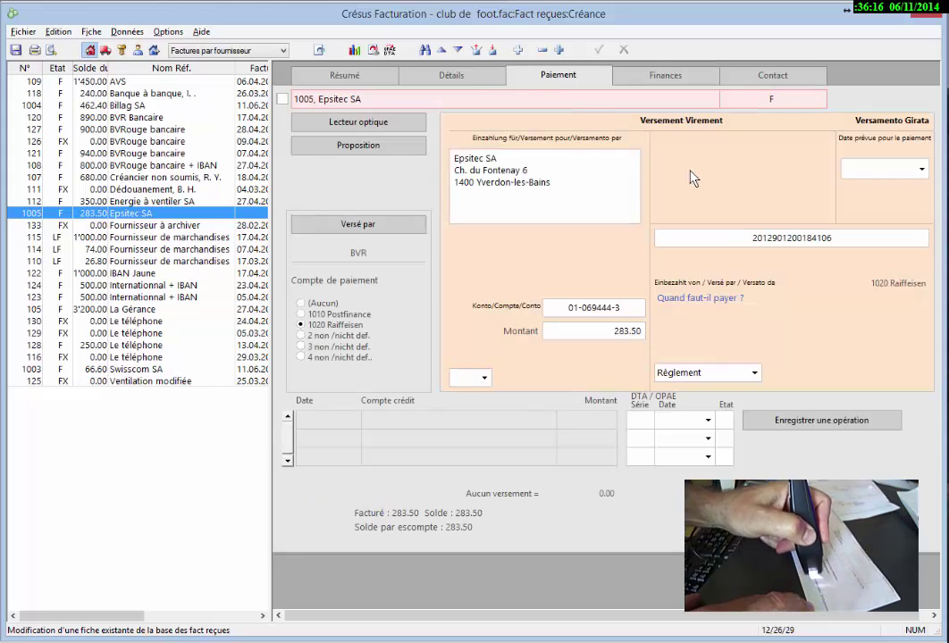
left_click(921, 169)
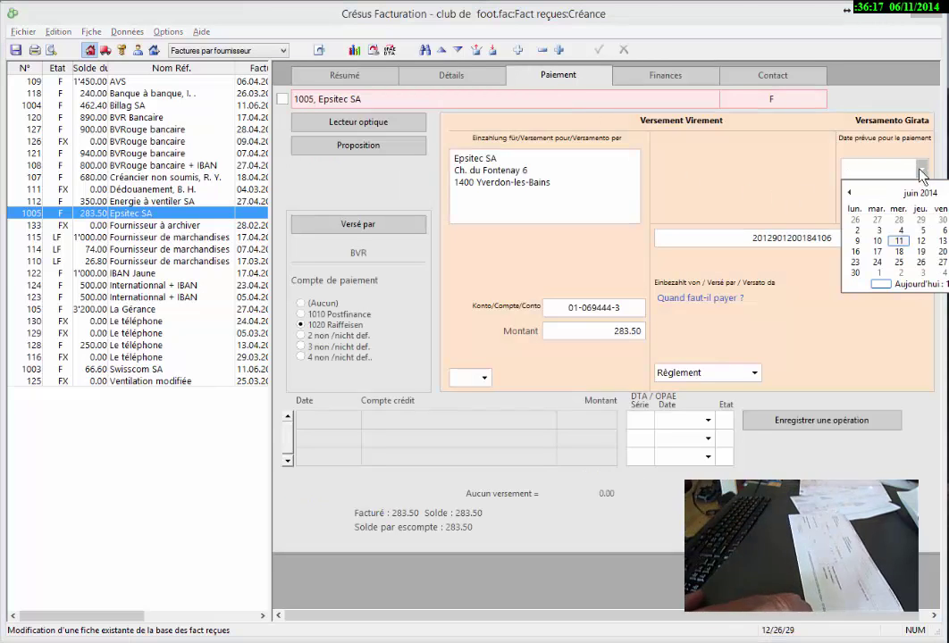
left_click(855, 251)
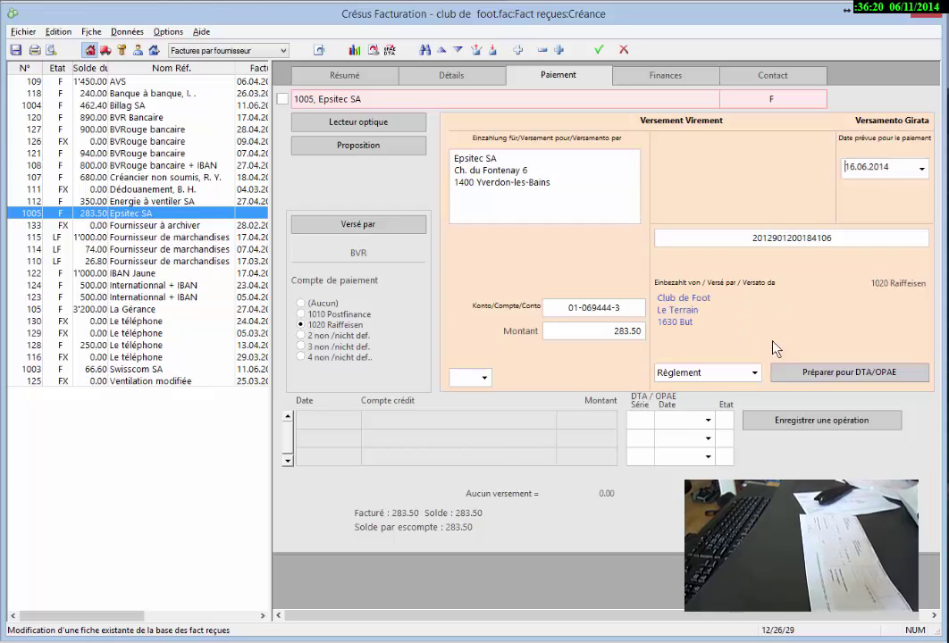
left_click(817, 376)
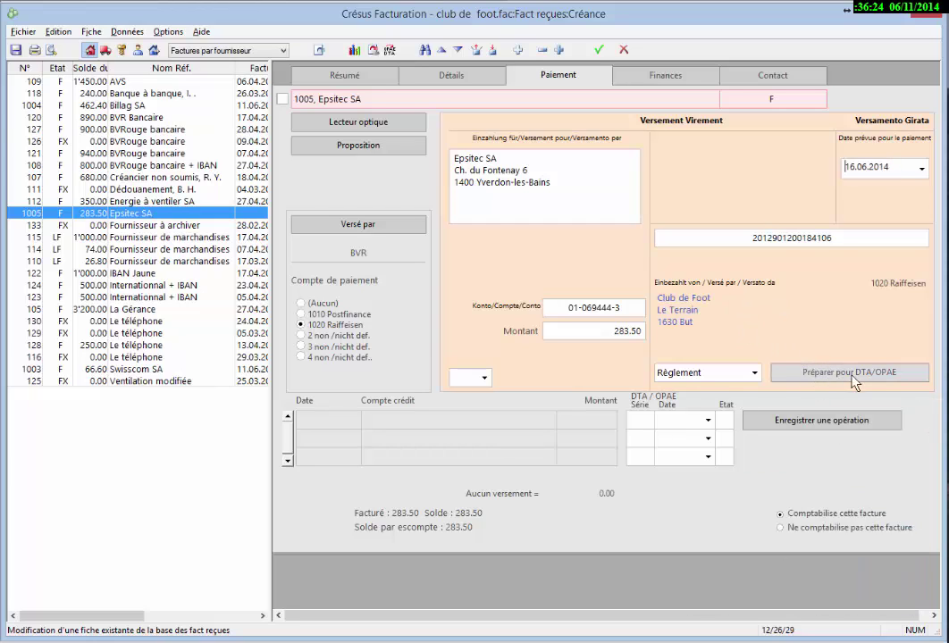
left_click(506, 363)
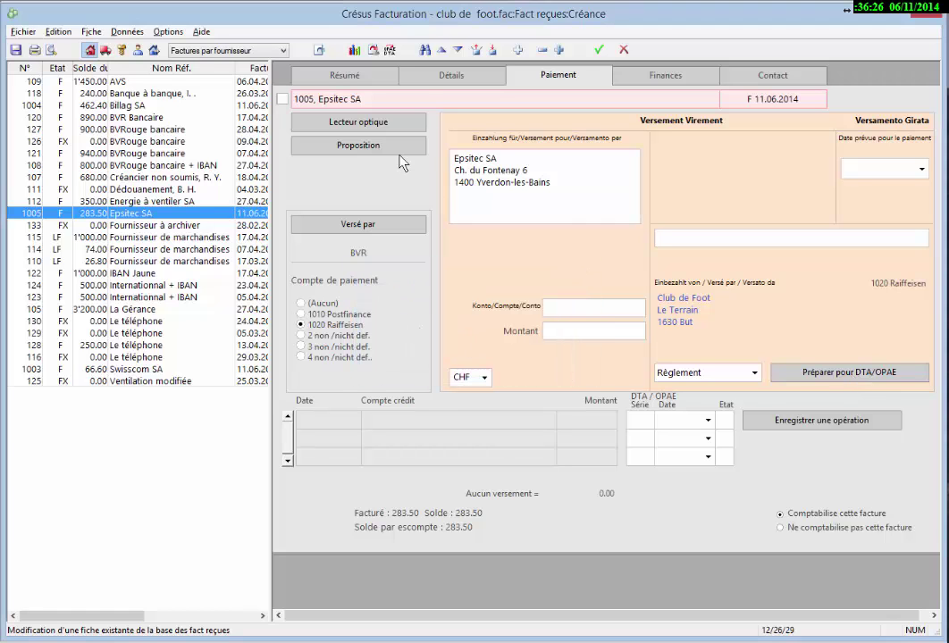
- Generate the DTA/OPAE payment file from account 1020 Raiffeisen with processing date 12.06.14, including all listed payments, and save it as 11.06.dta
left_click(390, 51)
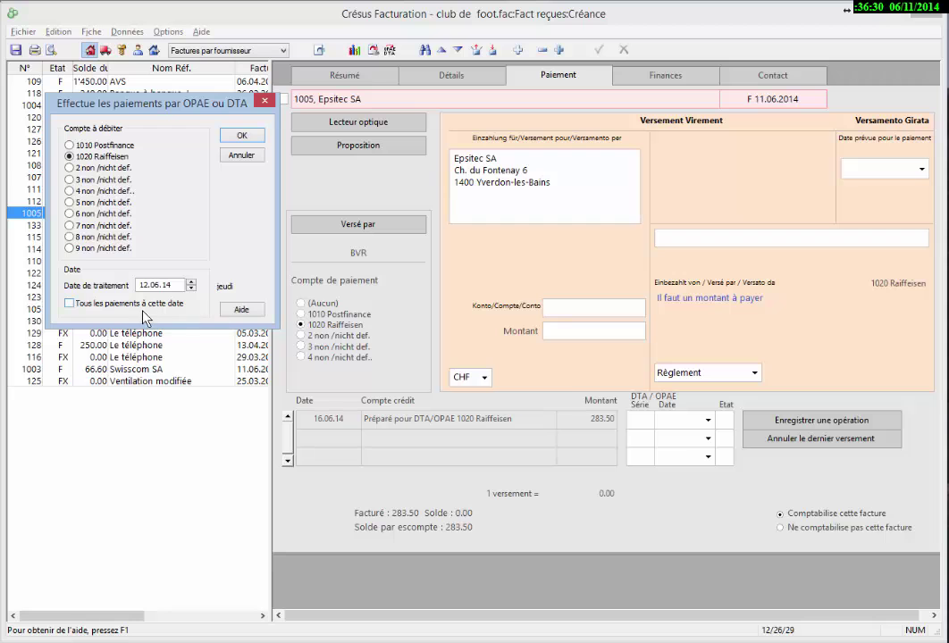
left_click(243, 137)
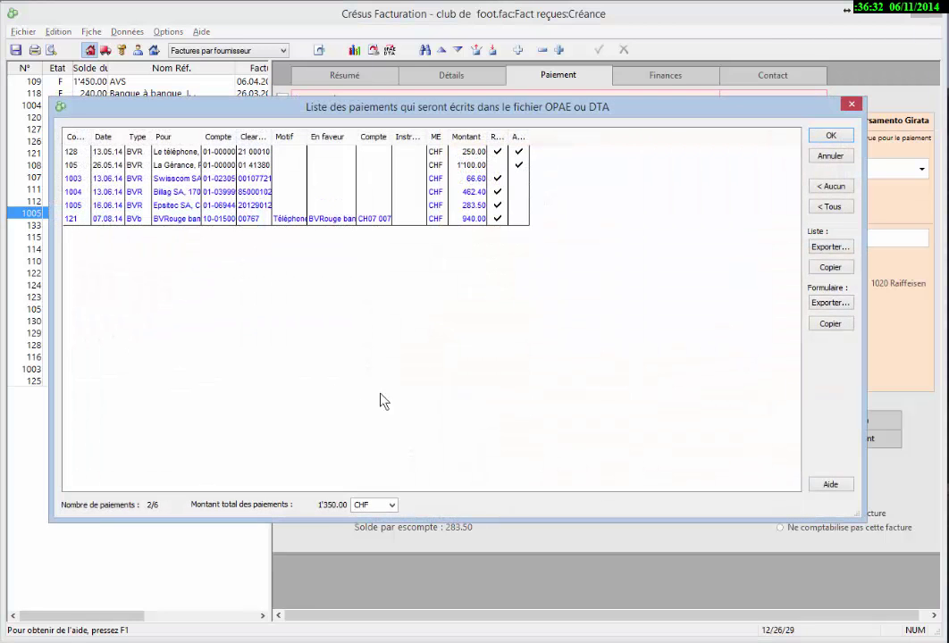
left_click(830, 206)
left_click(830, 137)
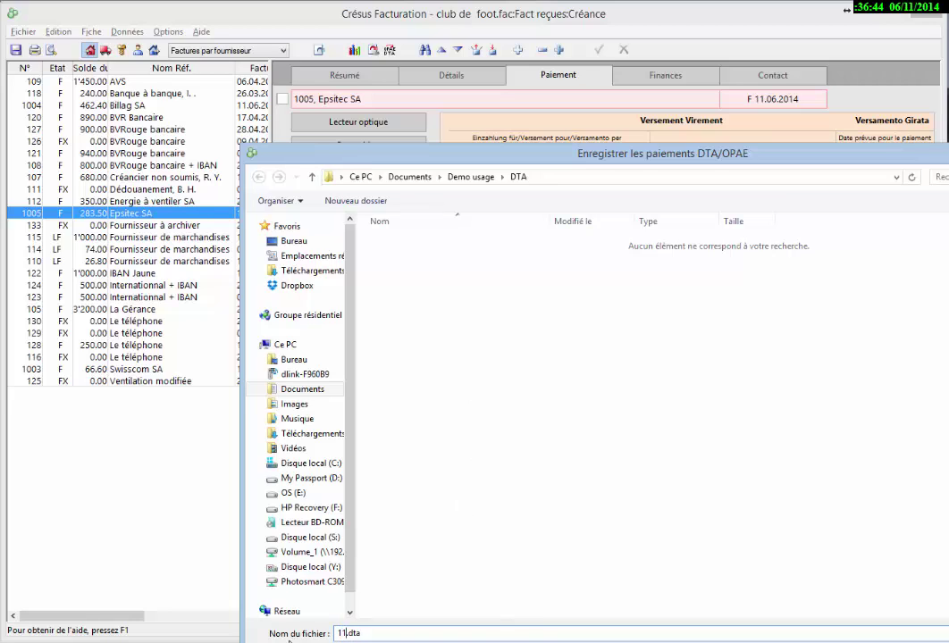
type("11.06")
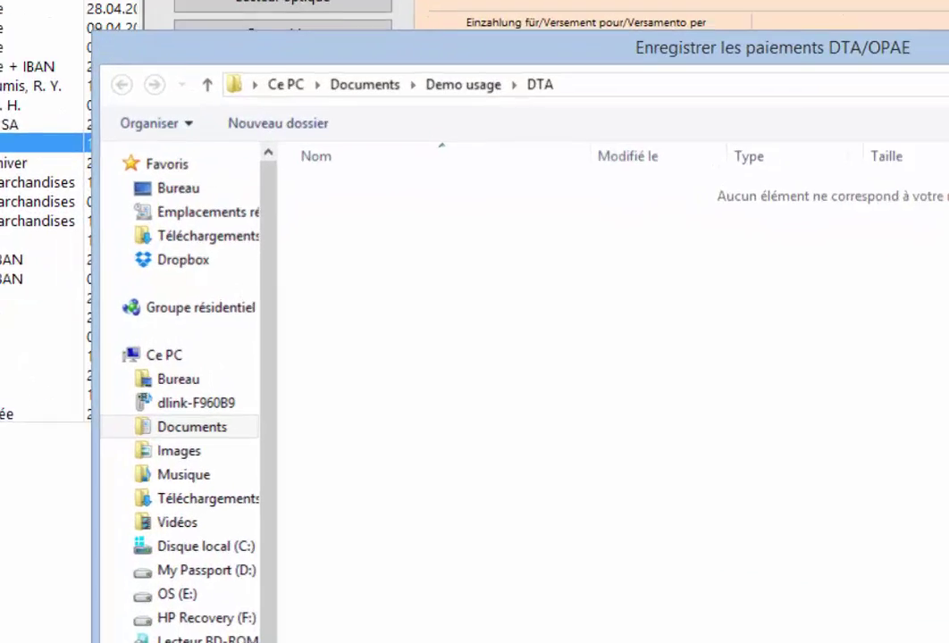
key("Return")
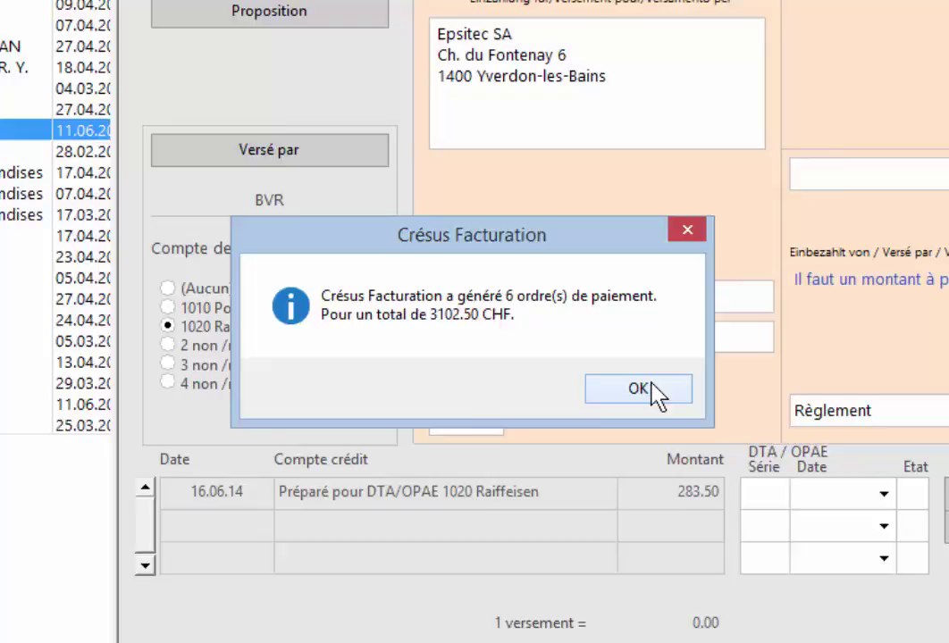
left_click(637, 388)
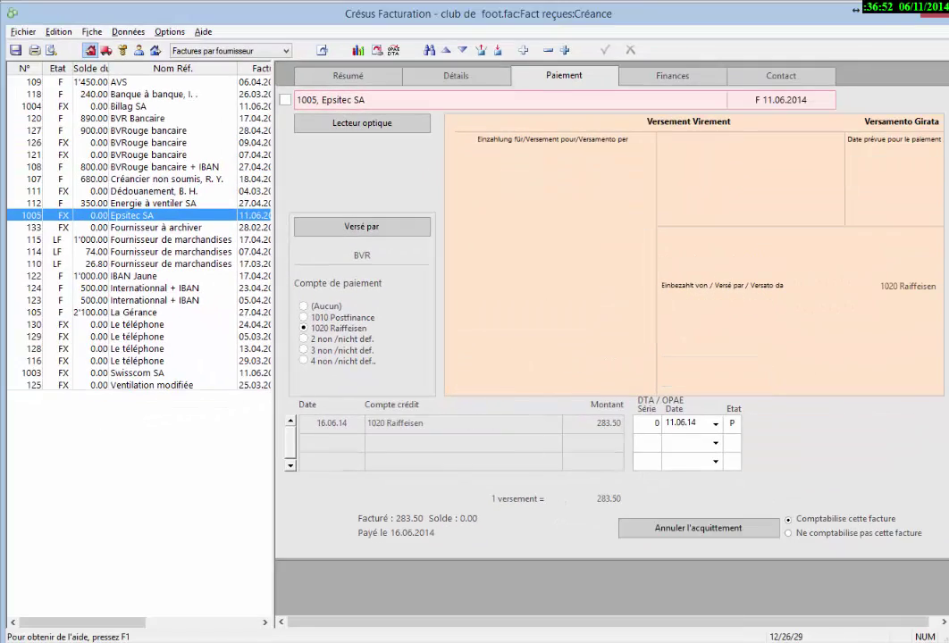
- In Crésus Salaires, extract all employees into the general table and generate all June salaries for every group, dated 11.06.2014
key("alt+Tab")
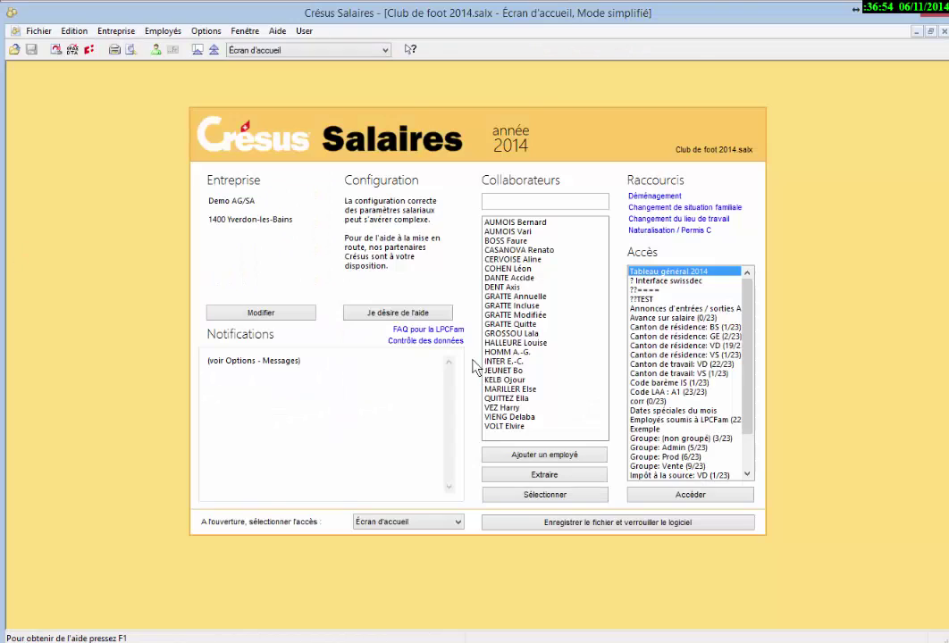
left_click(552, 480)
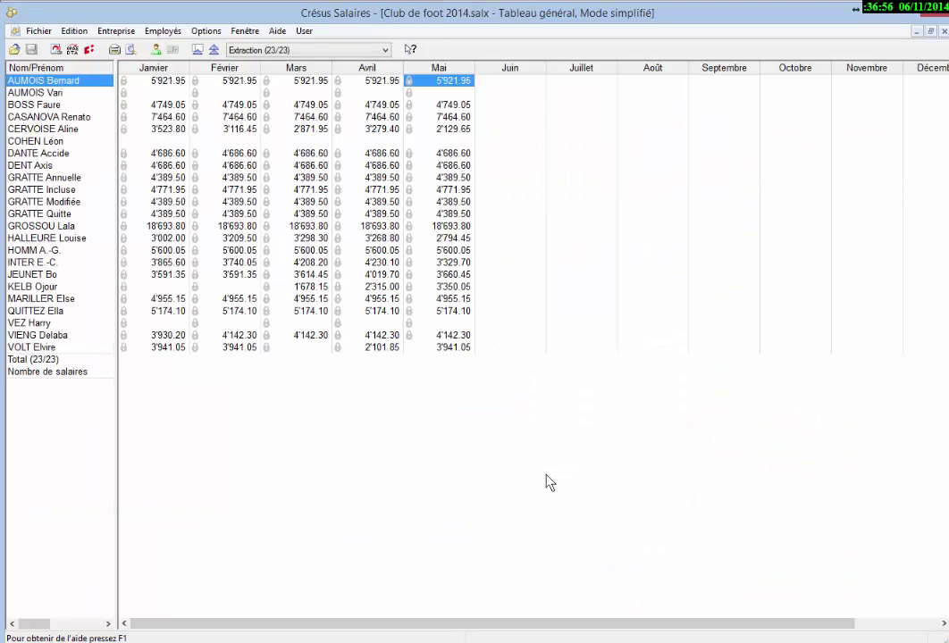
left_click(498, 93)
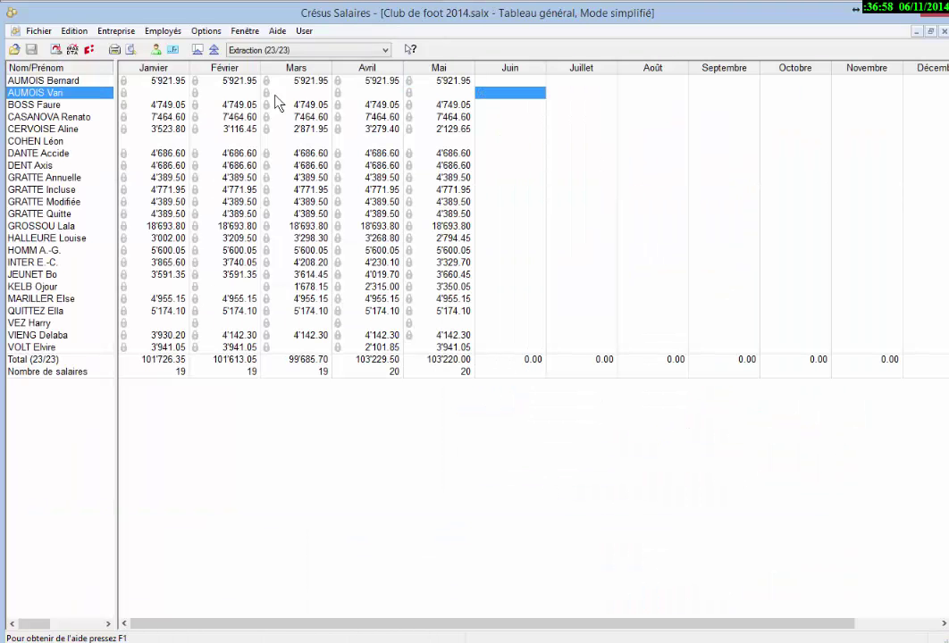
left_click(162, 31)
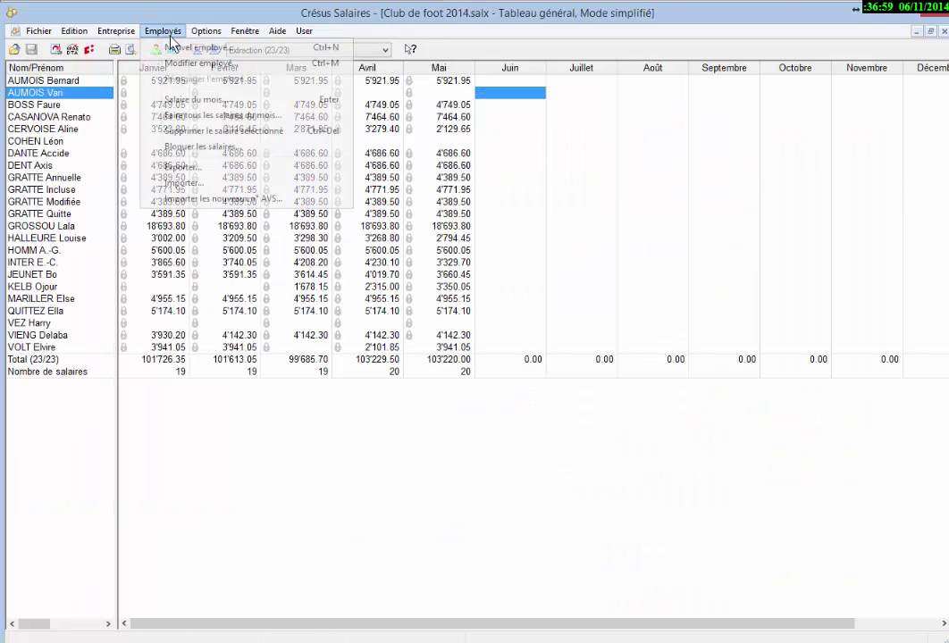
left_click(219, 114)
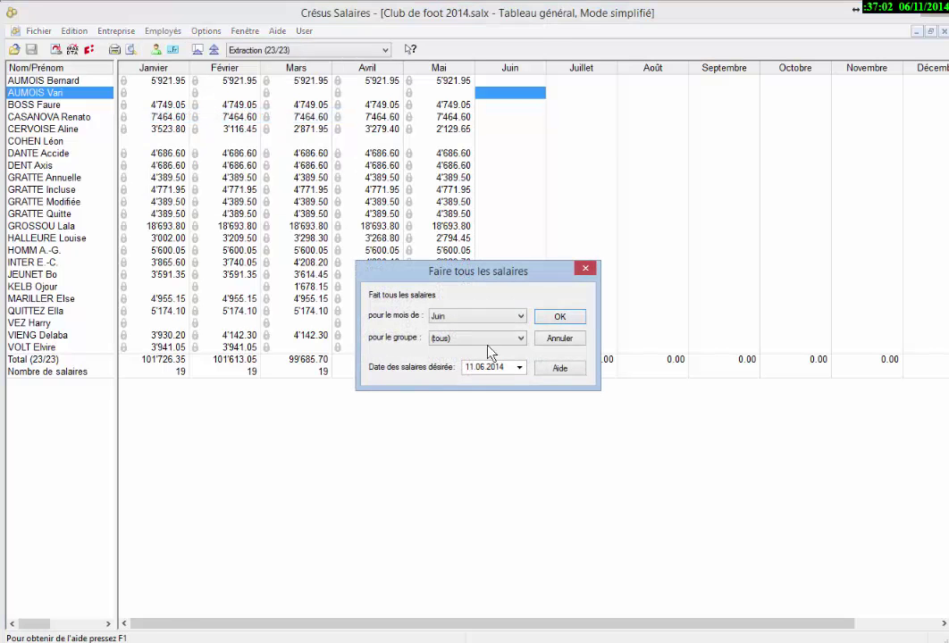
left_click(557, 318)
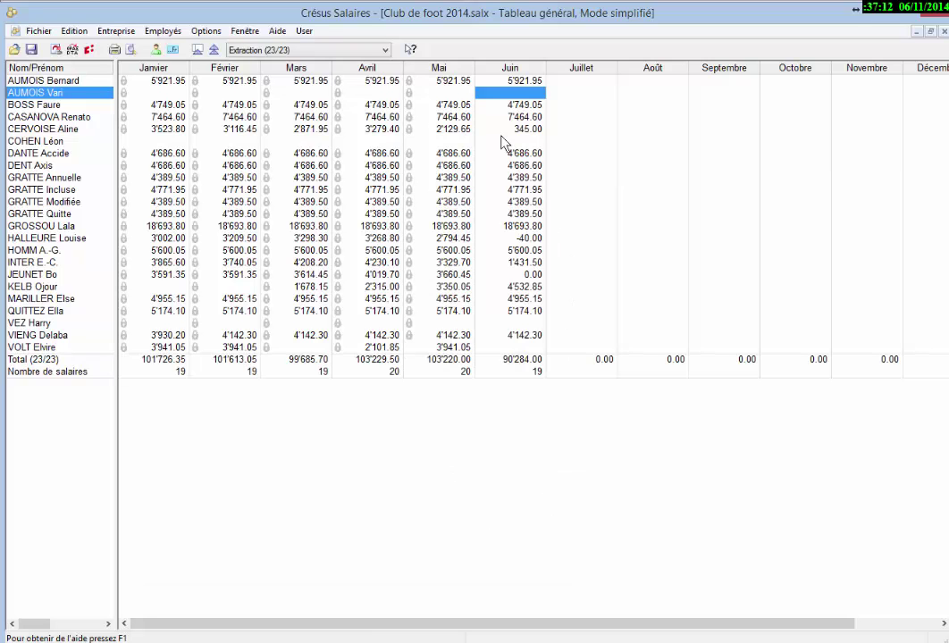
- Set the June hours worked to 25 for the employee with the 0.00 salary and 130 for the one at -40.00
left_click(516, 274)
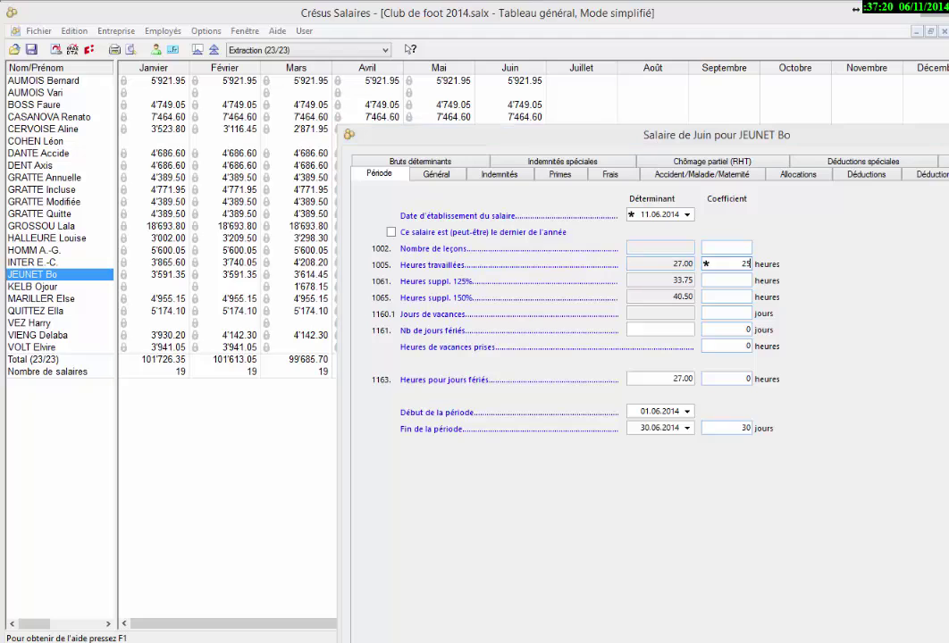
key("Return")
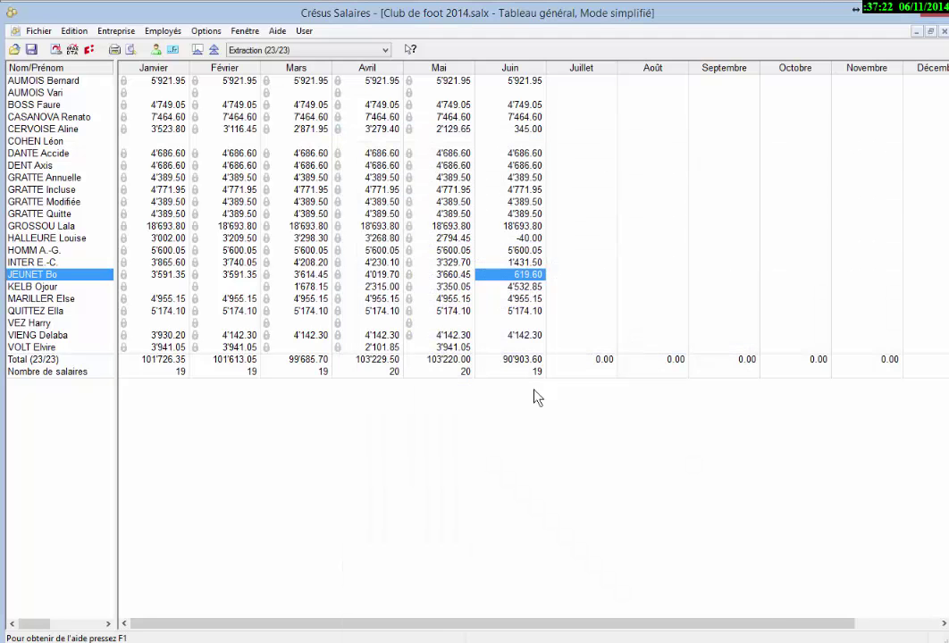
double_click(510, 240)
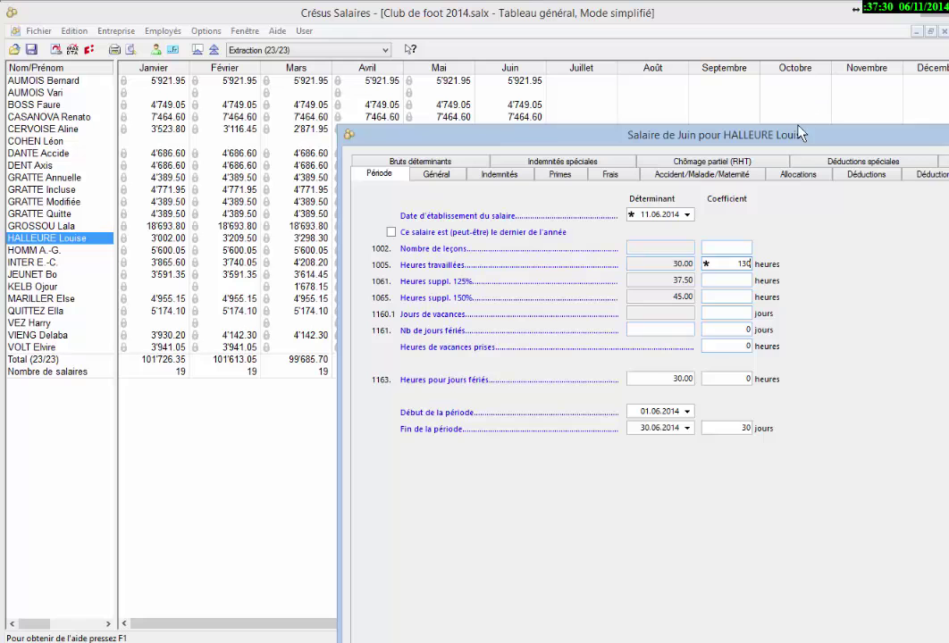
left_click_drag(790, 147, 765, 30)
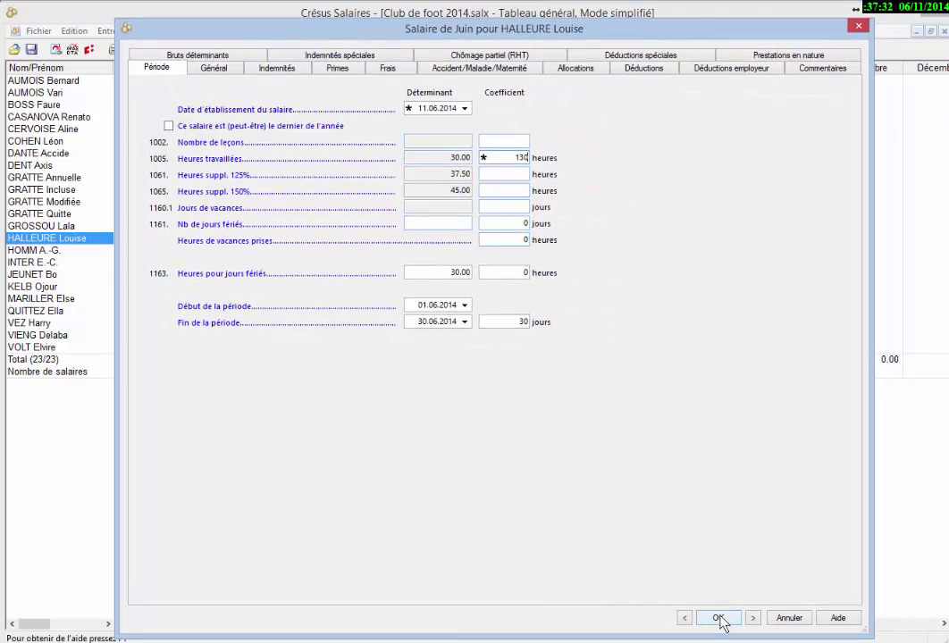
left_click(721, 620)
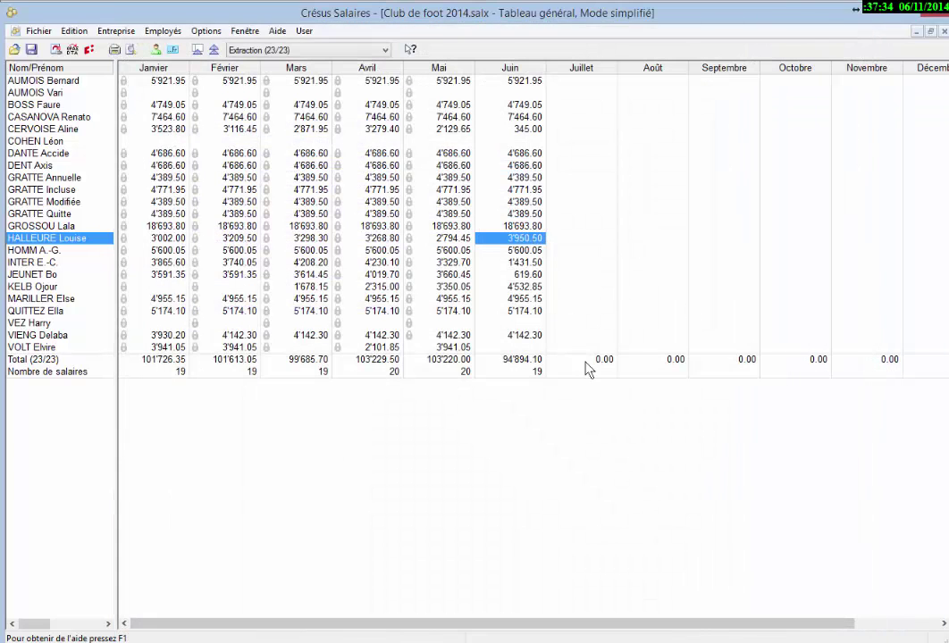
- Record an accident from 02.06.2014 to 10.06.2014 in the June salary of the employee on the eighth row
double_click(534, 168)
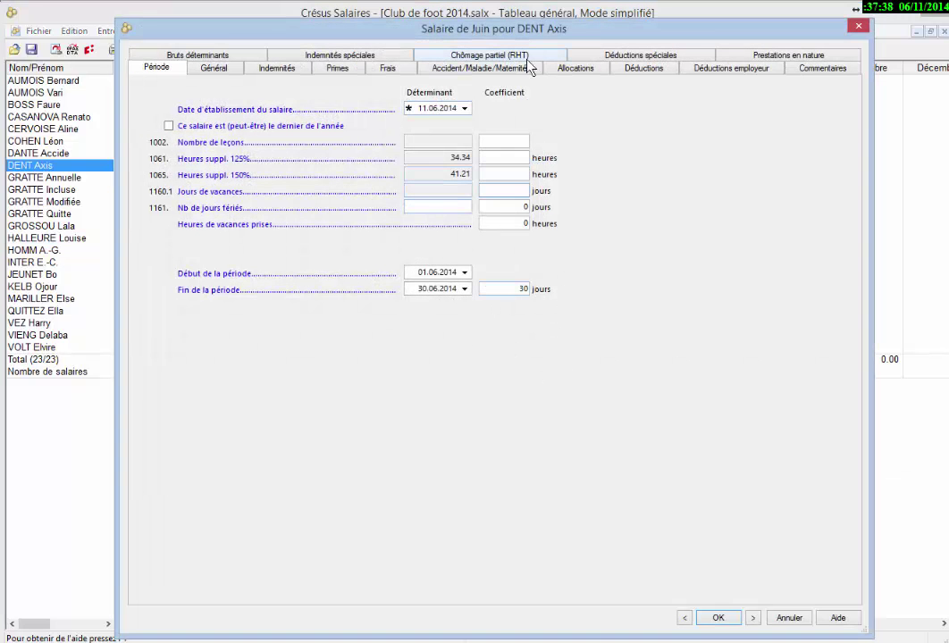
left_click(527, 68)
left_click(464, 191)
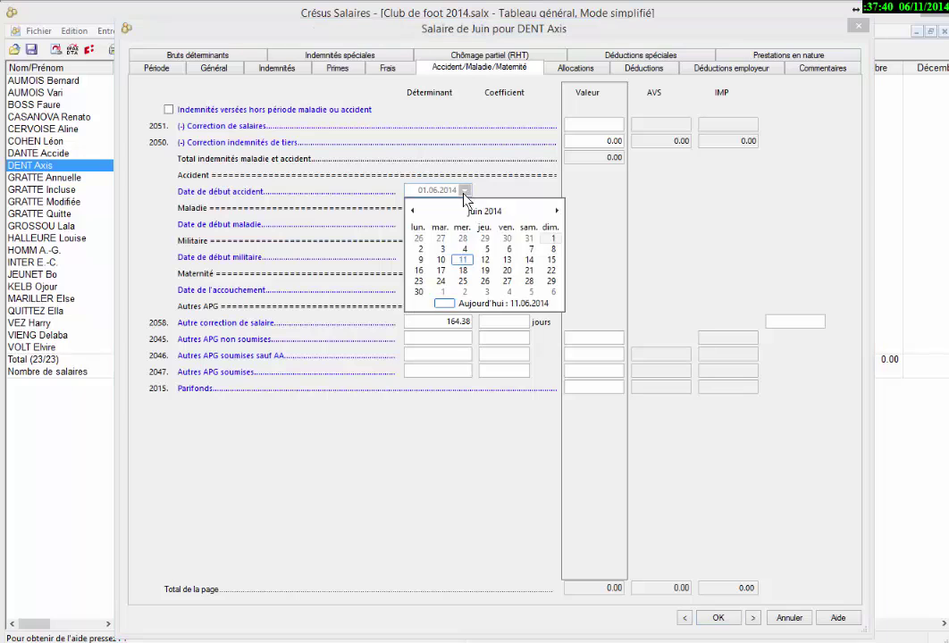
left_click(420, 249)
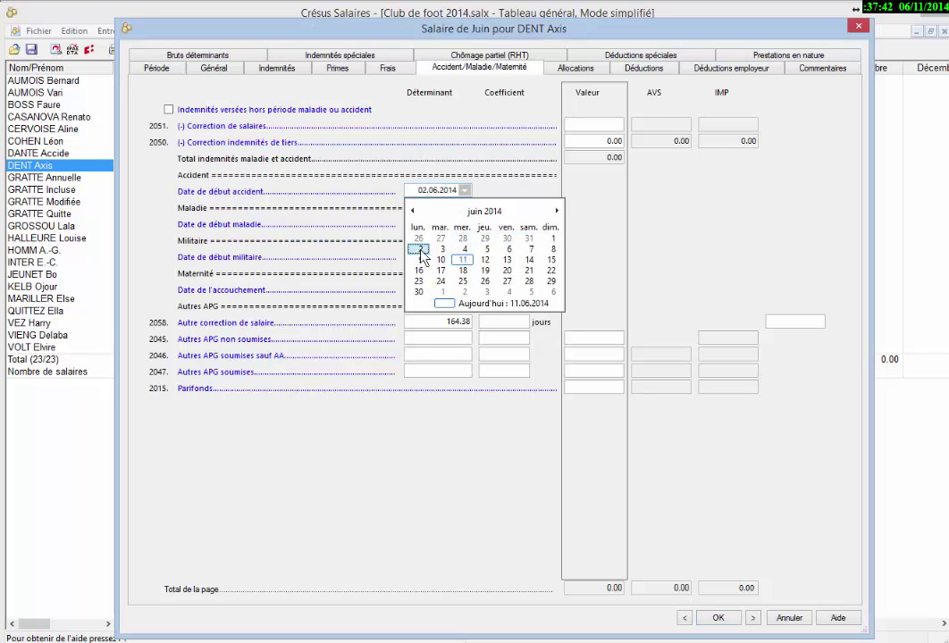
left_click(466, 206)
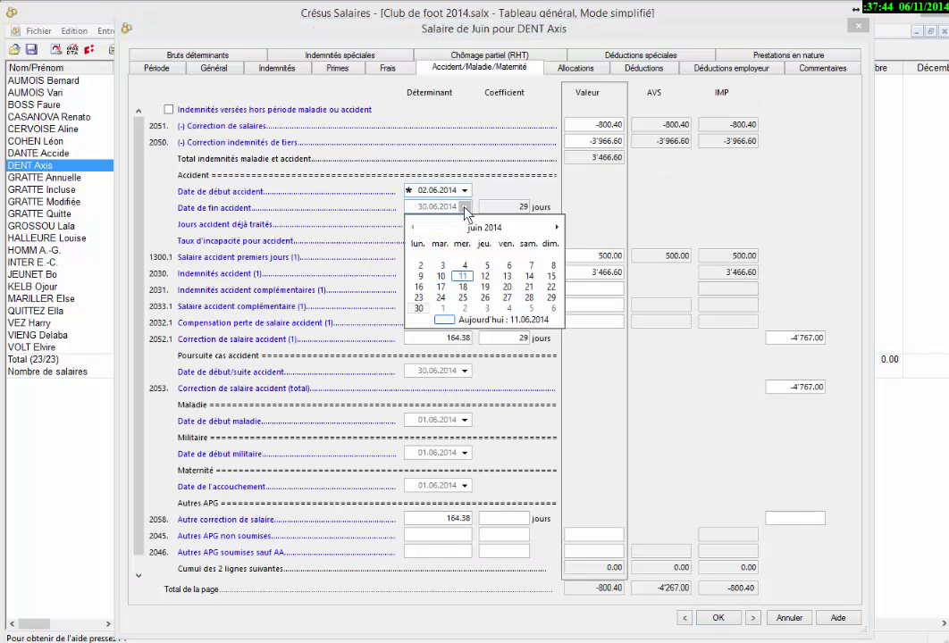
left_click(441, 276)
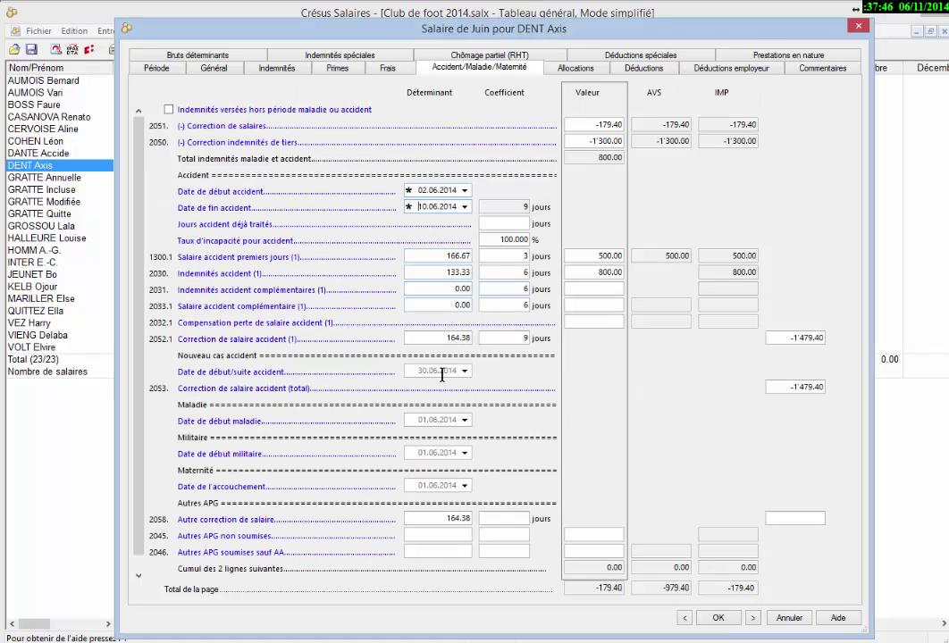
left_click(718, 618)
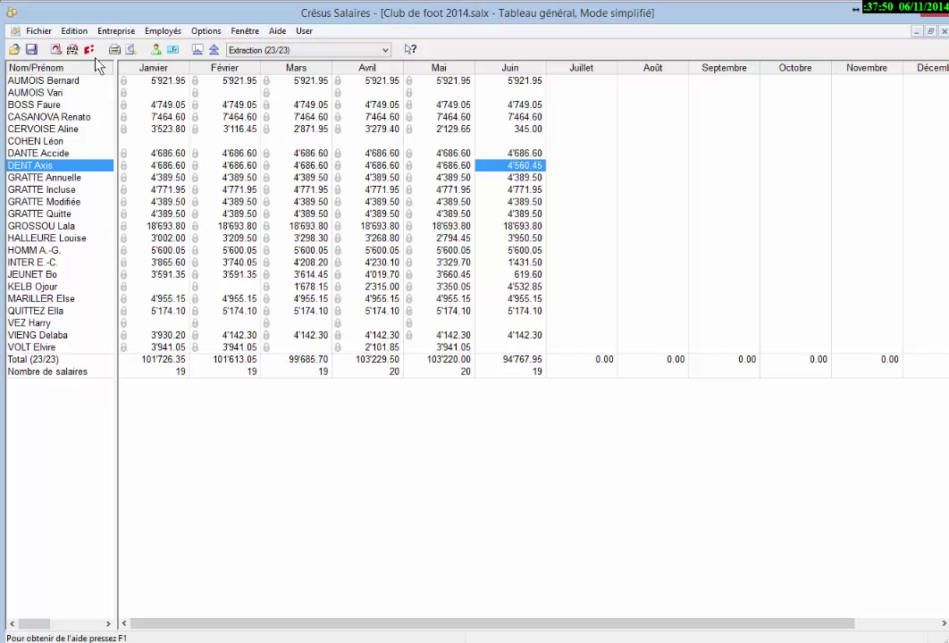
- Preview the selected employee's June payslip using the layout 2-1: Bulletin de salaire (+vacances) (copie), then close the preview
left_click(130, 49)
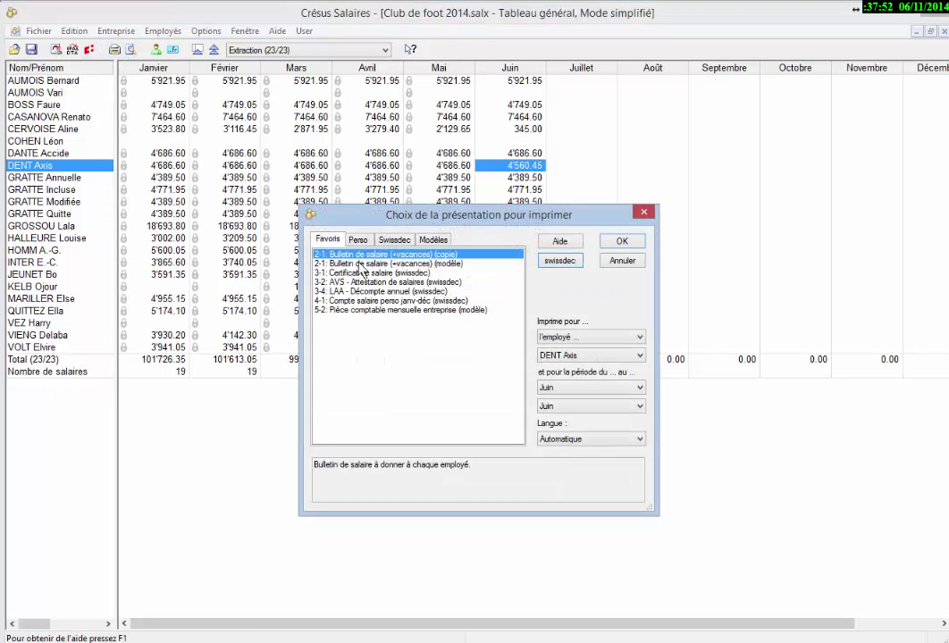
left_click(617, 243)
left_click(479, 490)
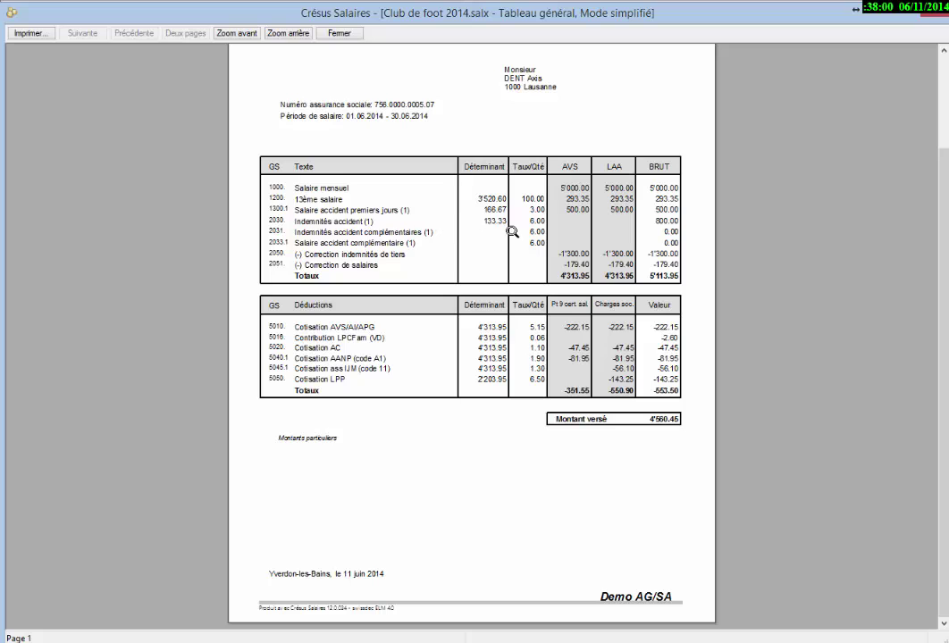
left_click(341, 35)
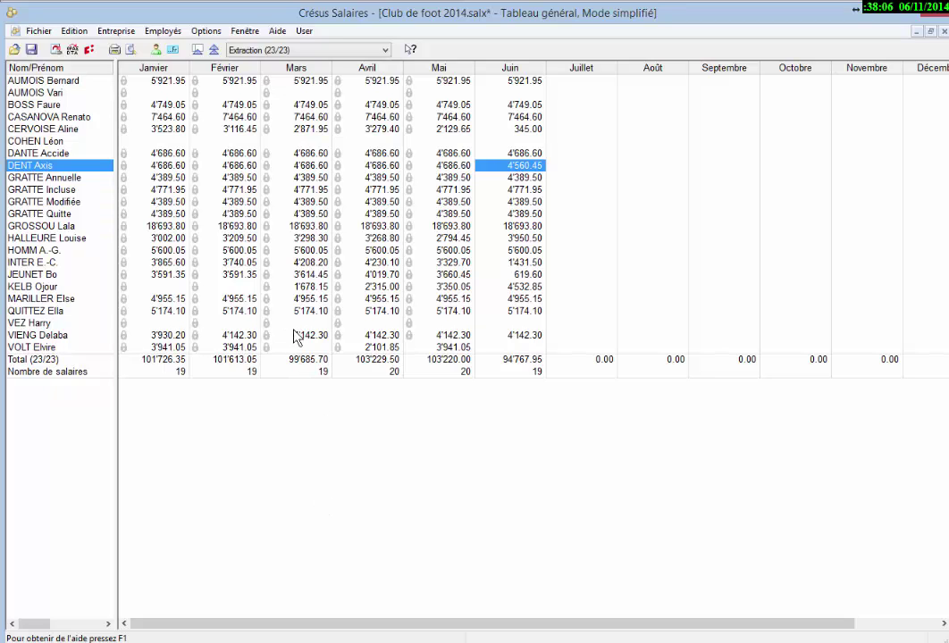
- Post the June salaries of all groups to accounting, dated 11.06.2014 with voucher number S-6, saving the file after posting
left_click(72, 50)
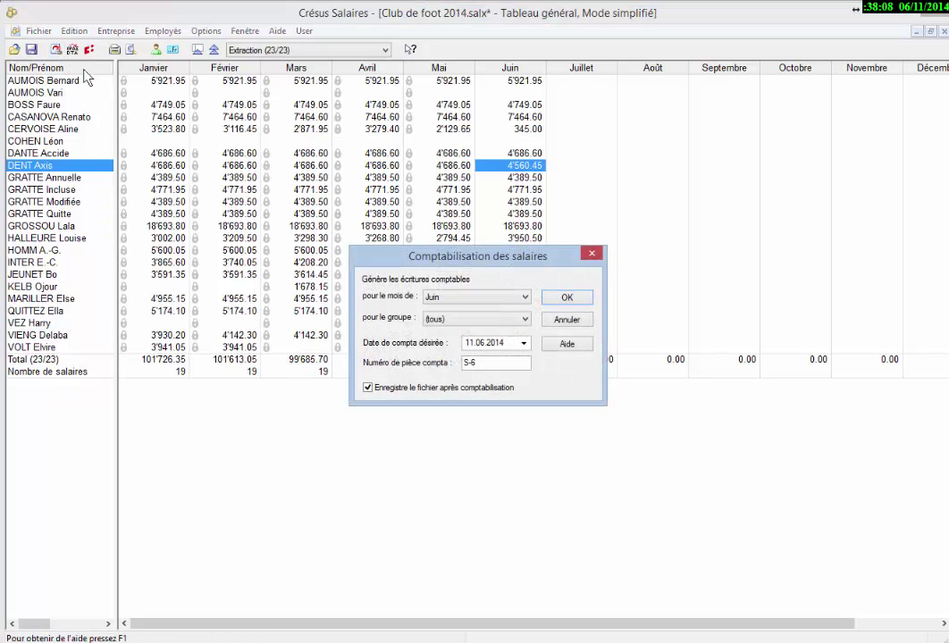
left_click(566, 300)
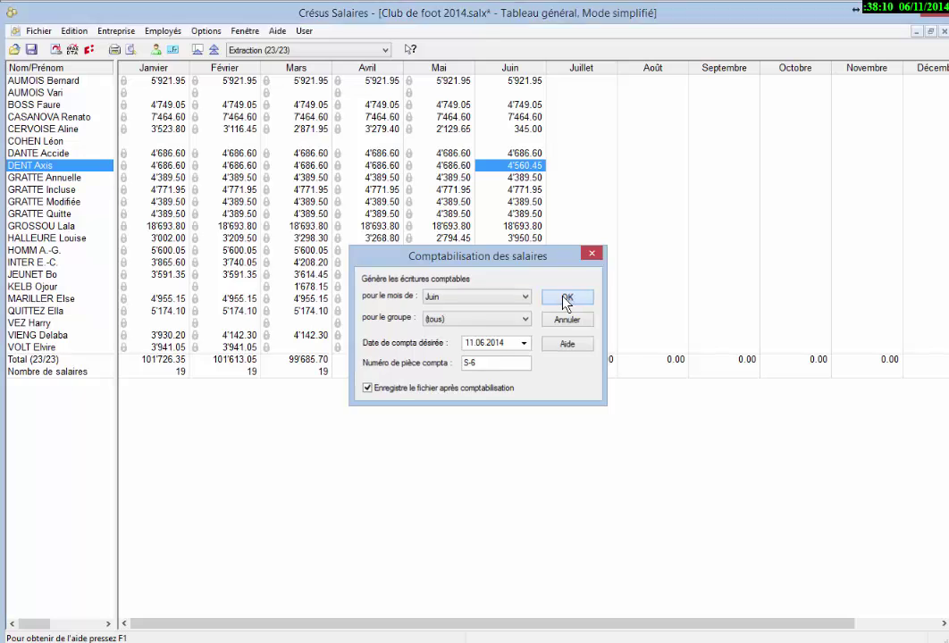
left_click(690, 234)
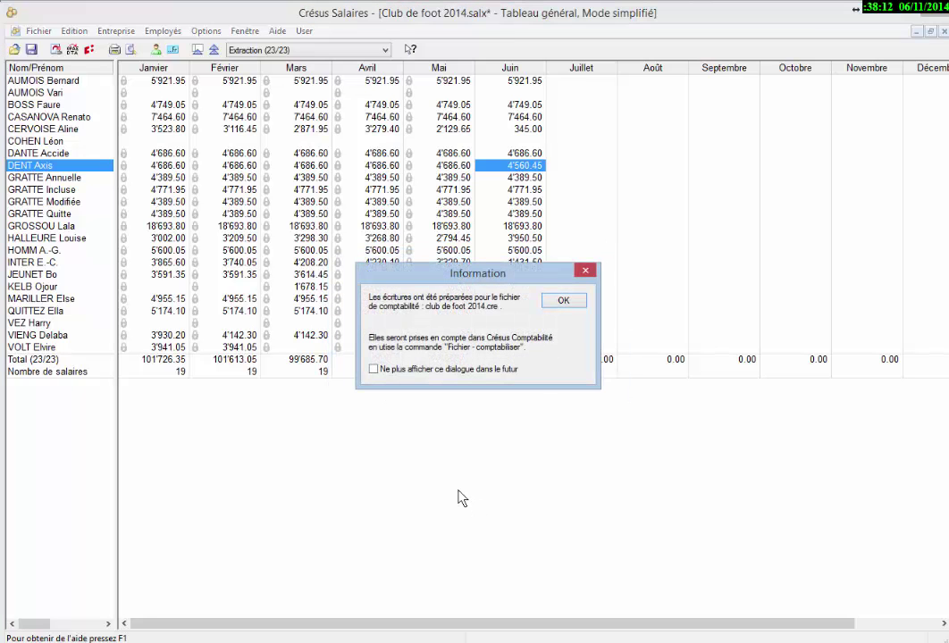
left_click(563, 301)
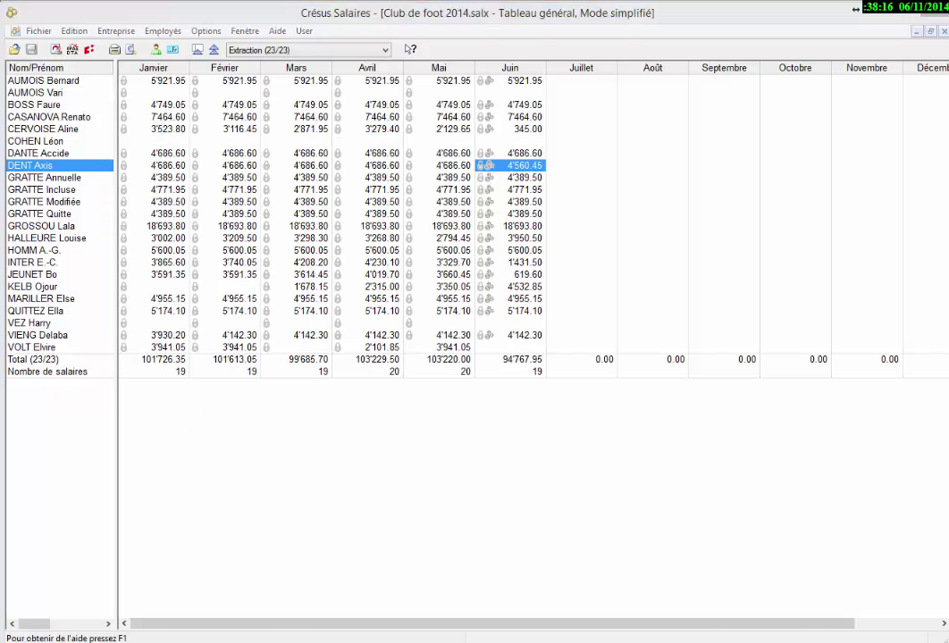
- In Crésus Facturation, post the issued and received invoices to the club's accounting file, saving the billing file after posting
key("alt+Tab")
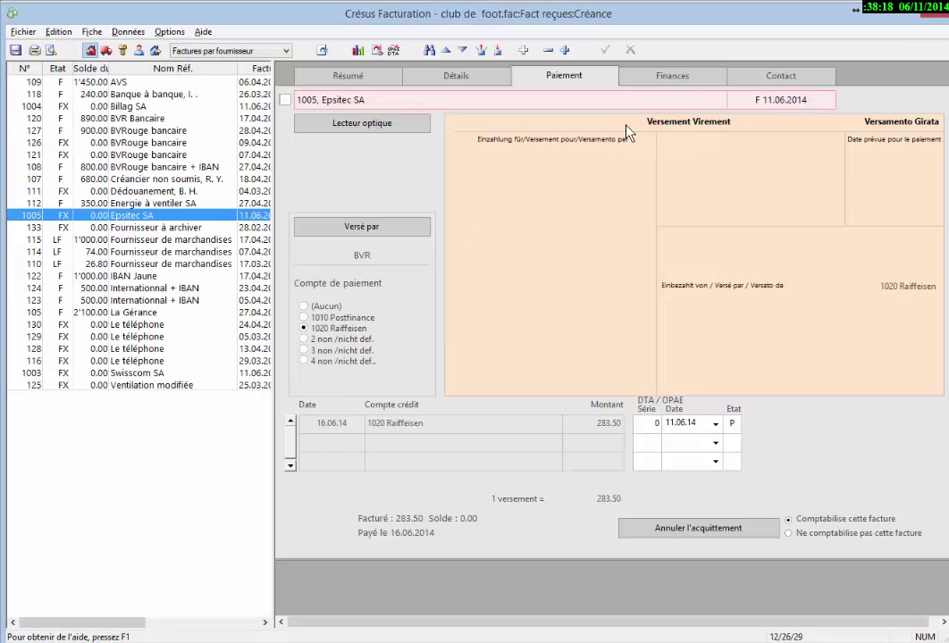
left_click(377, 50)
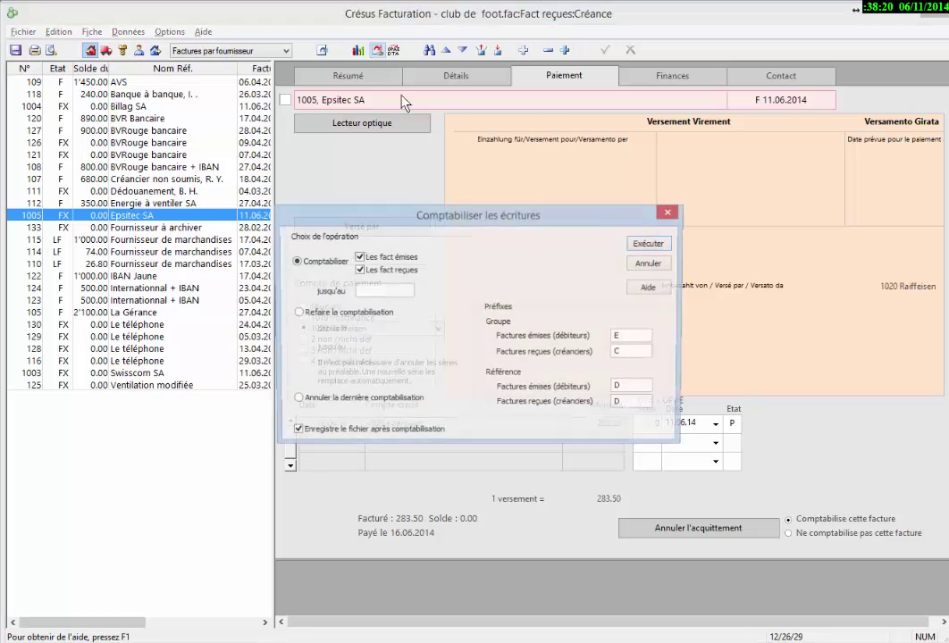
left_click(651, 244)
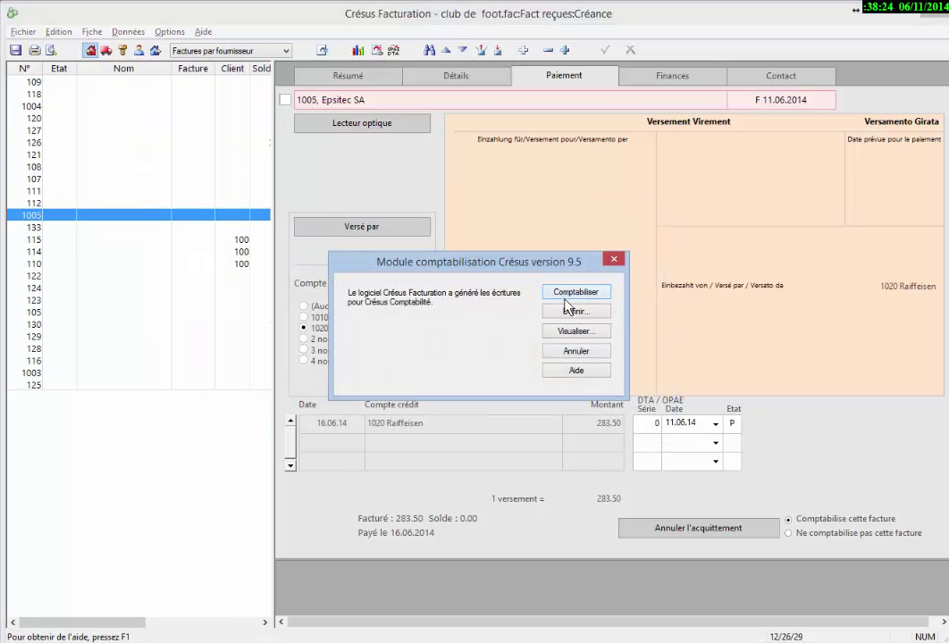
left_click(566, 295)
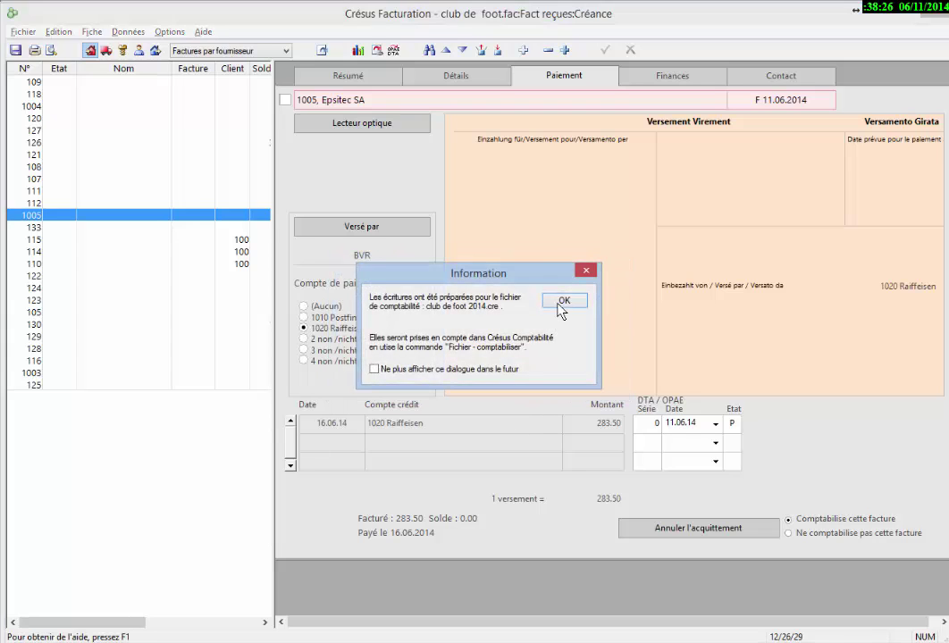
left_click(559, 304)
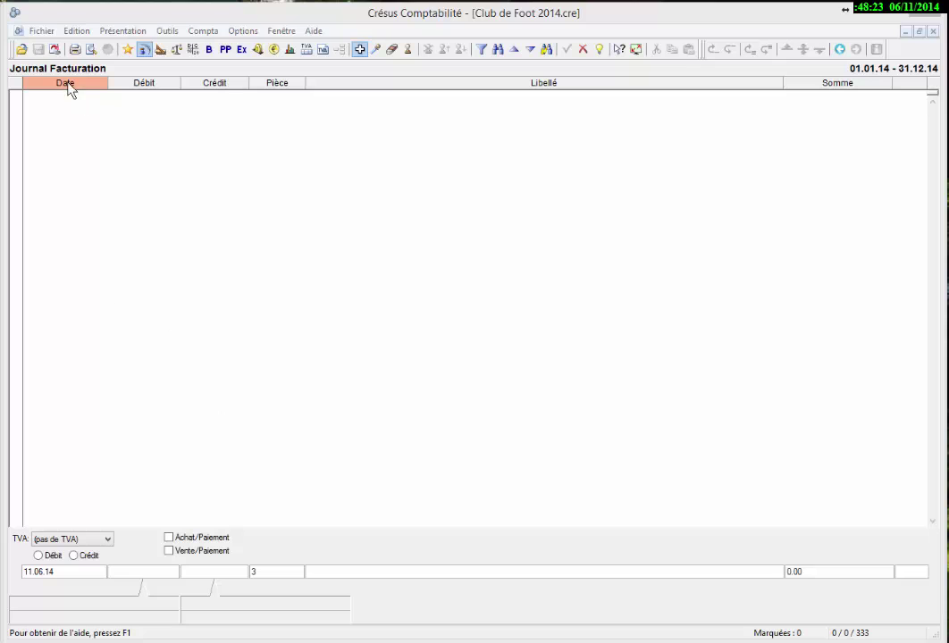
- In Crésus Comptabilité, import the entries of the payroll file club de foot 2014.salx into the Salaires journal
left_click(54, 49)
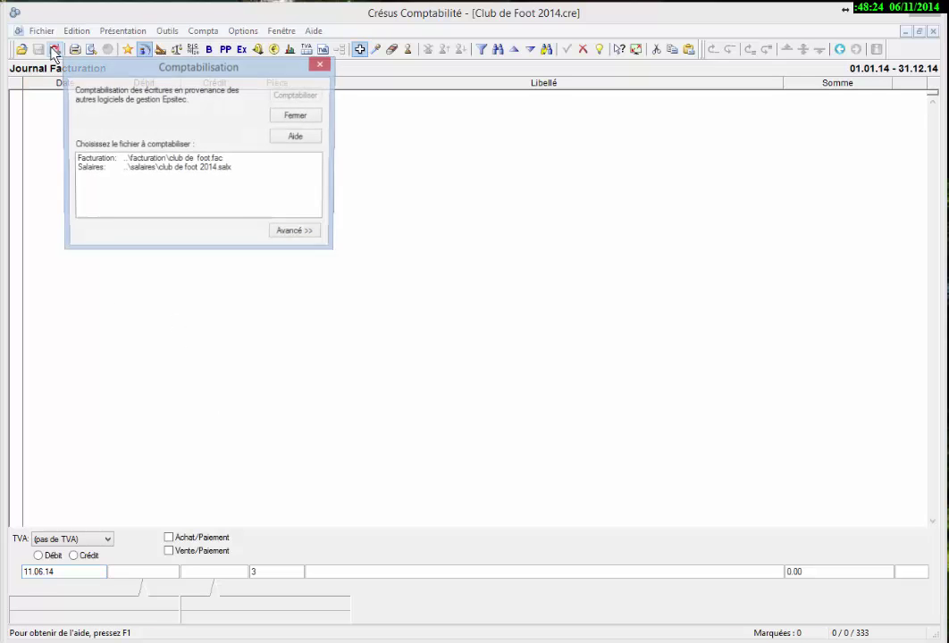
left_click(132, 169)
left_click(291, 99)
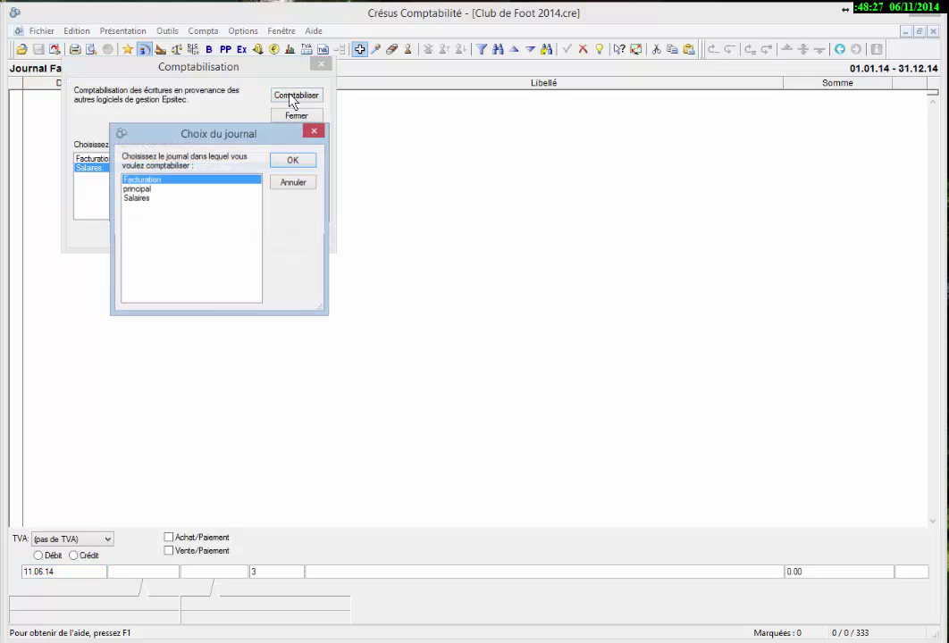
left_click(146, 198)
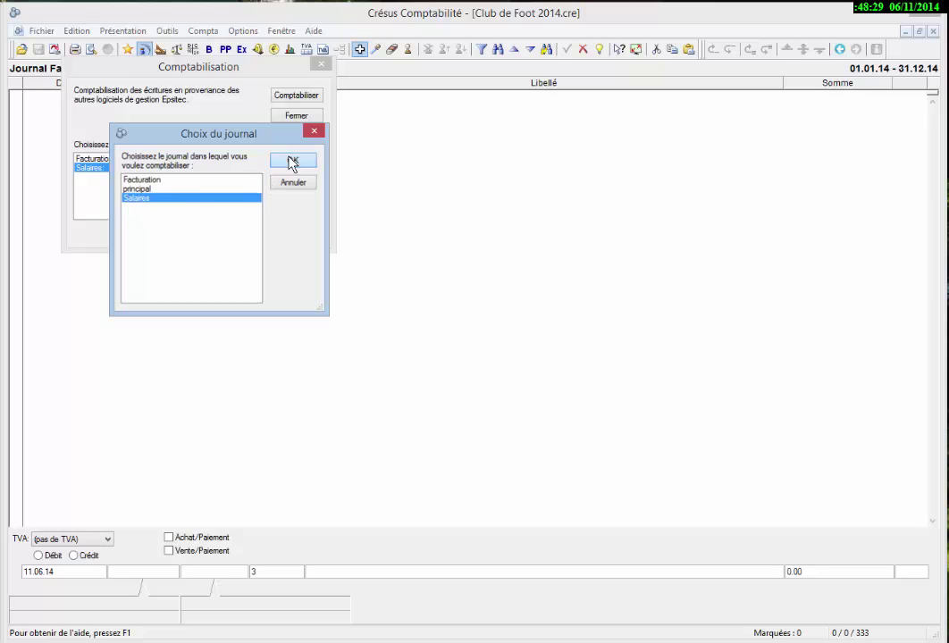
left_click(292, 160)
left_click(186, 172)
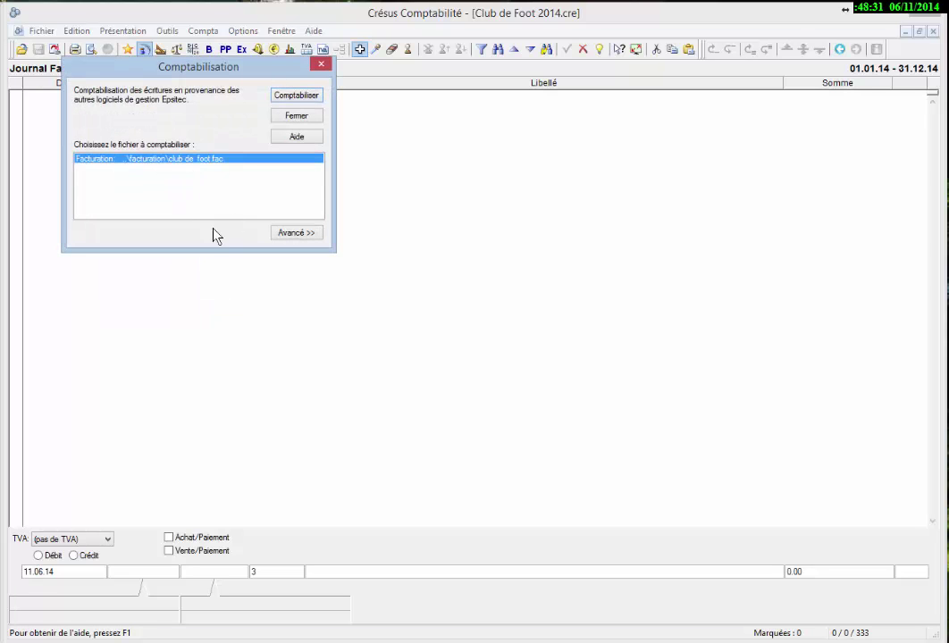
- Import the entries of the billing file club de foot.fac into the Facturation journal and close the import summary
left_click(289, 95)
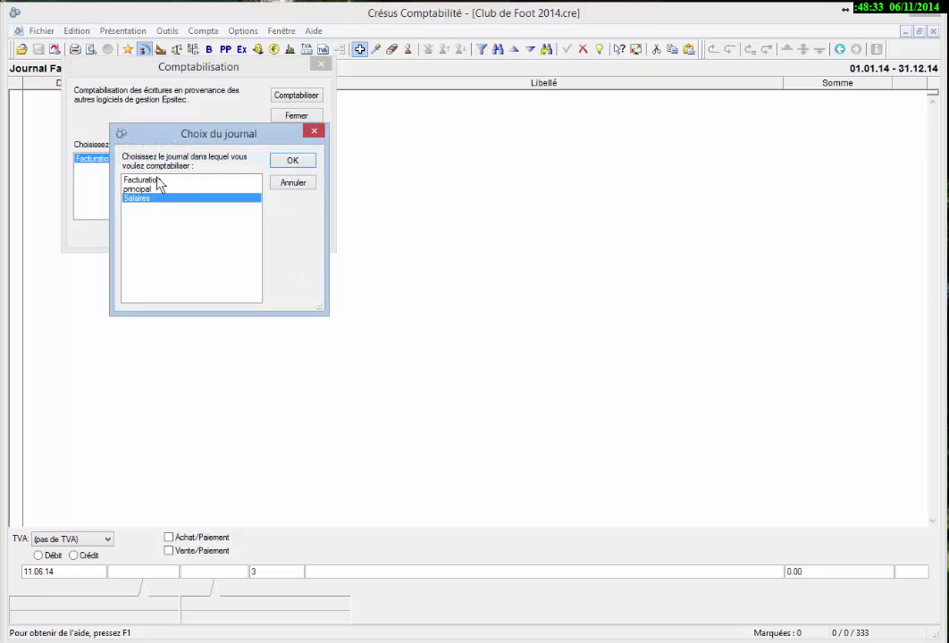
left_click(294, 161)
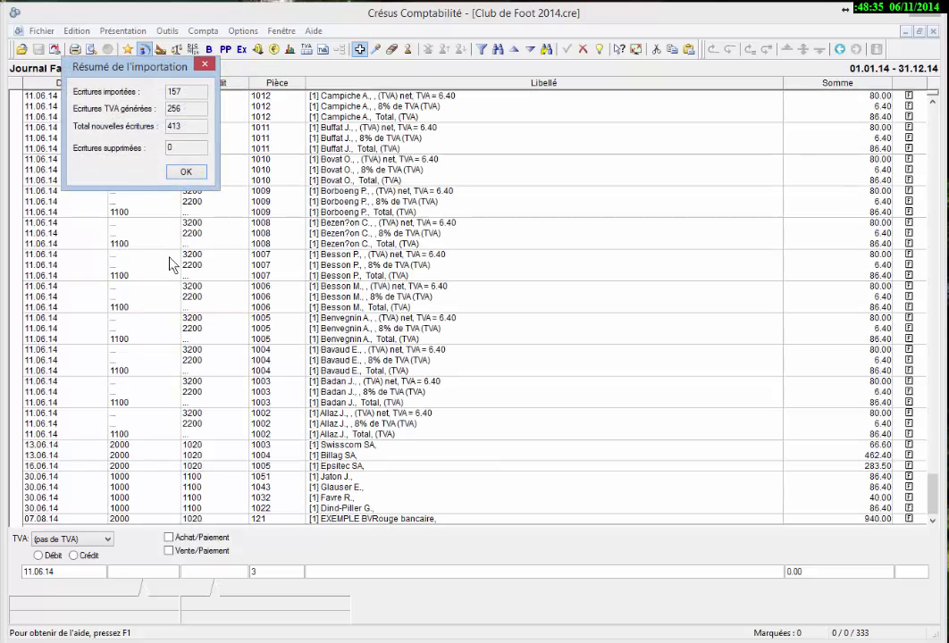
left_click(186, 172)
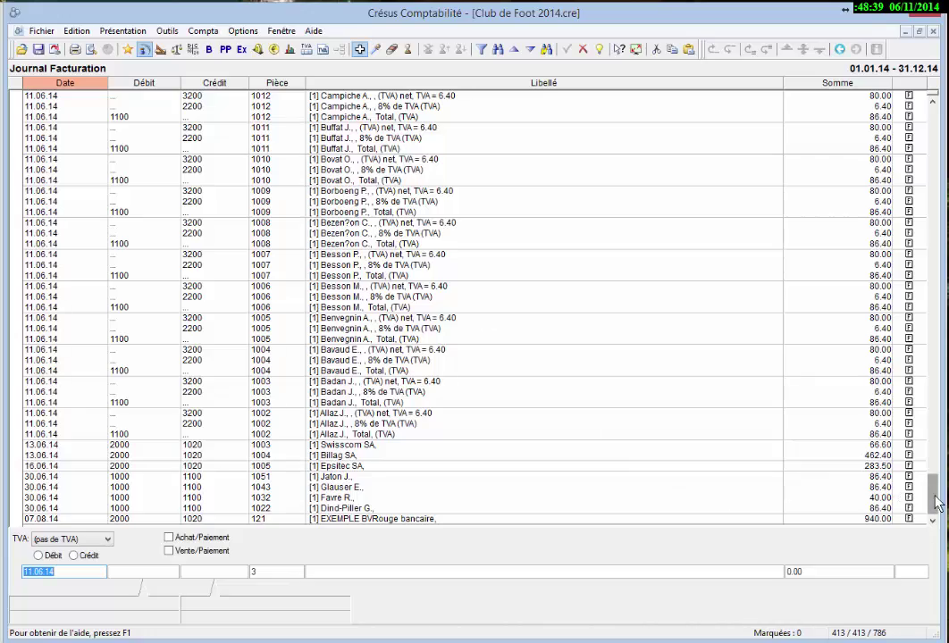
- Look through the imported entries in the Facturation journal, and display the Salaires journal
left_click_drag(933, 500, 932, 402)
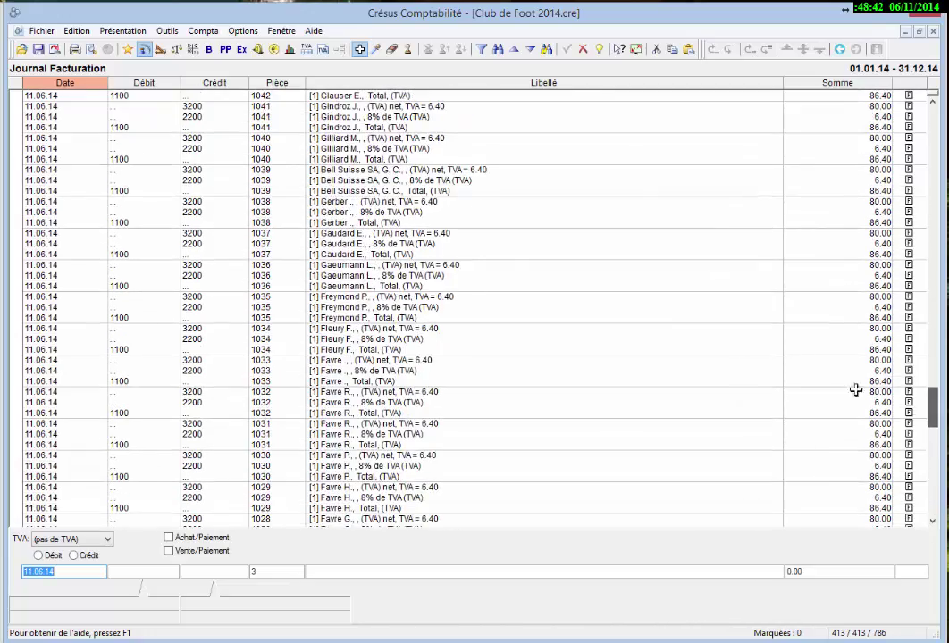
left_click(140, 50)
left_click(100, 166)
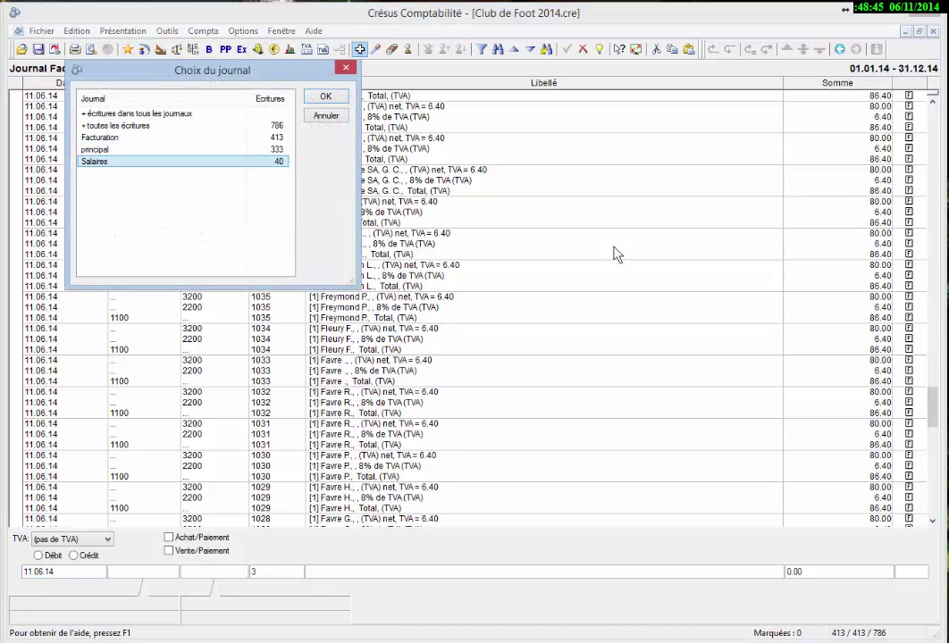
left_click(325, 96)
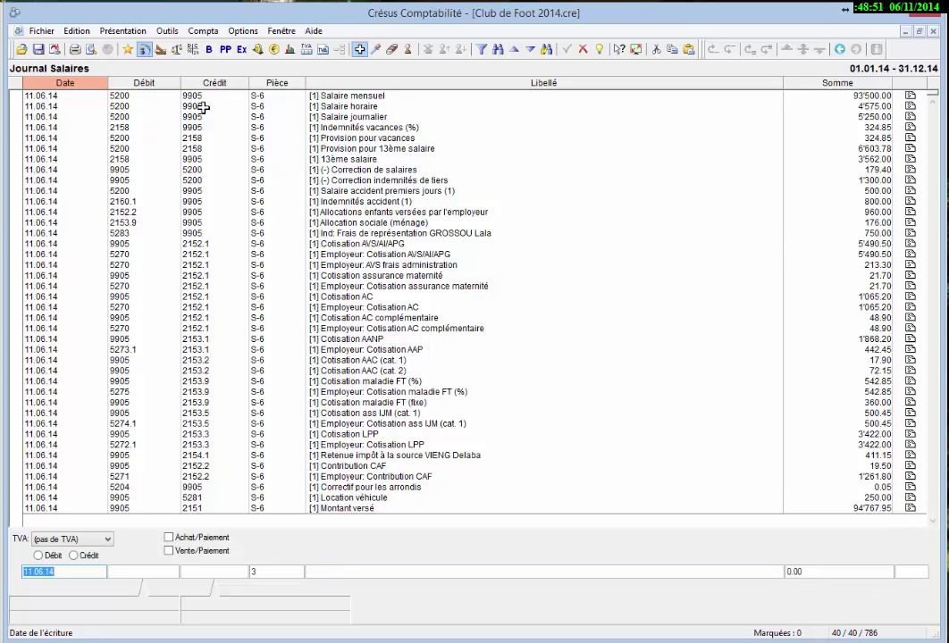
- Display the balance sheet with assets and liabilities in two columns, and select the Créancier Assurance Accidents account
left_click(208, 50)
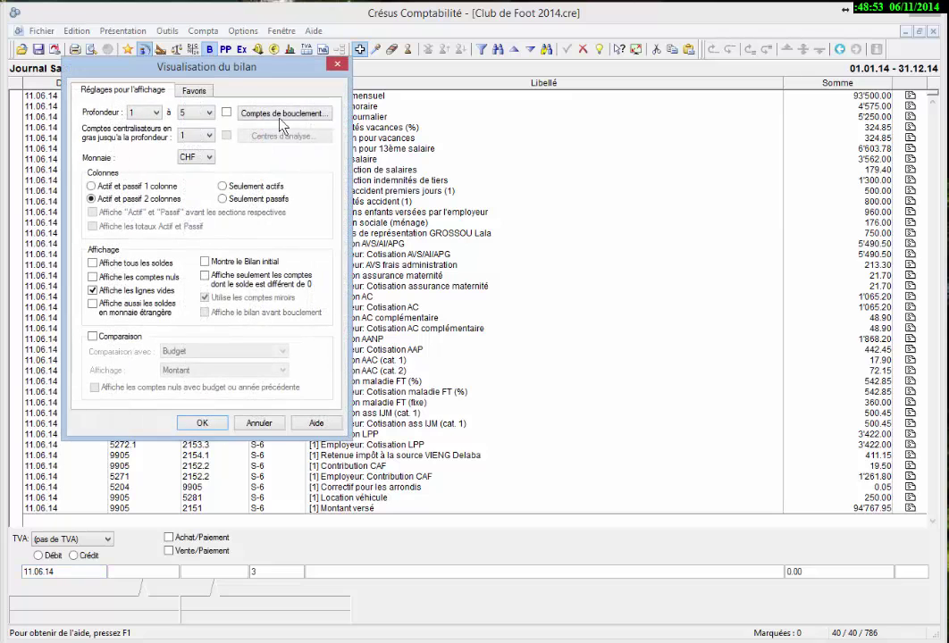
left_click(209, 423)
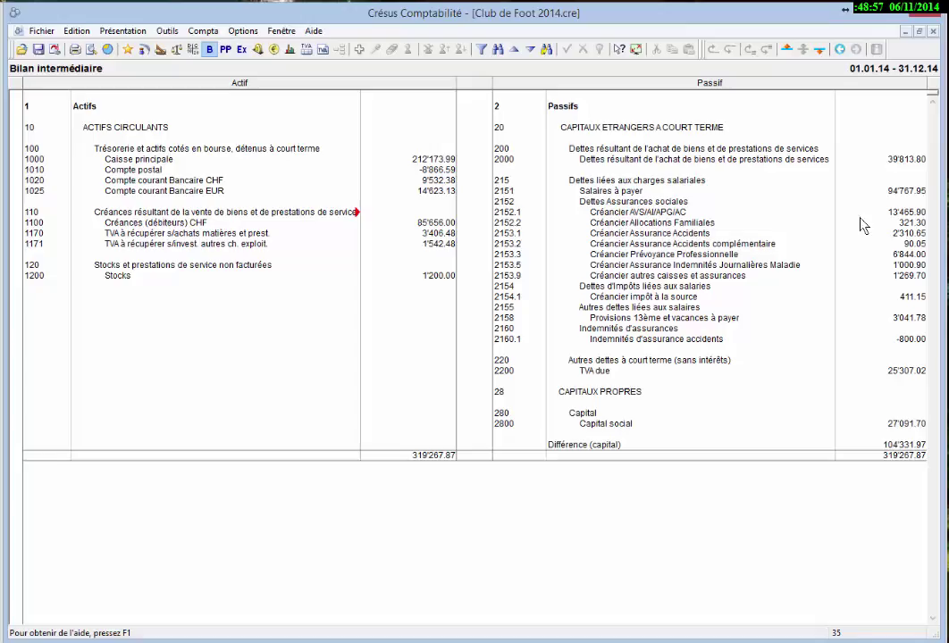
left_click(844, 234)
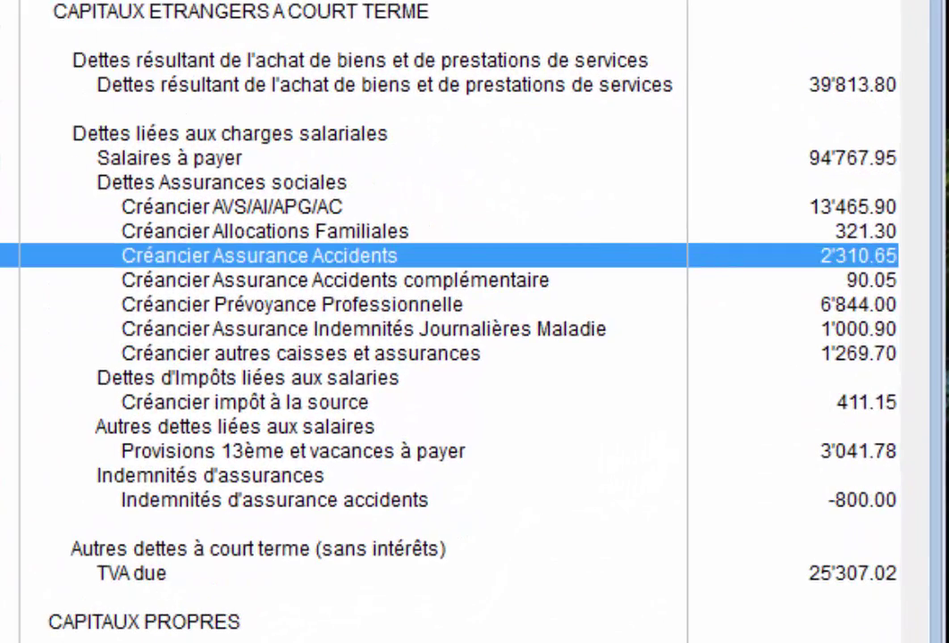